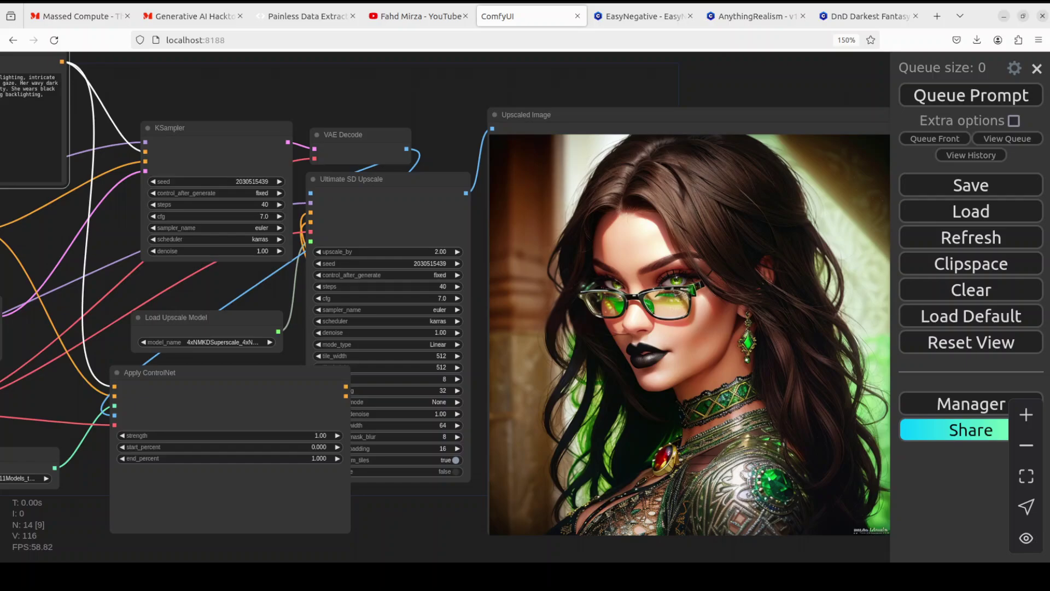
Glance at the YouTube channel and AgentQL pages, then come back to the ComfyUI workflow.
{"action": "left_click", "coordinate": [404, 16]}
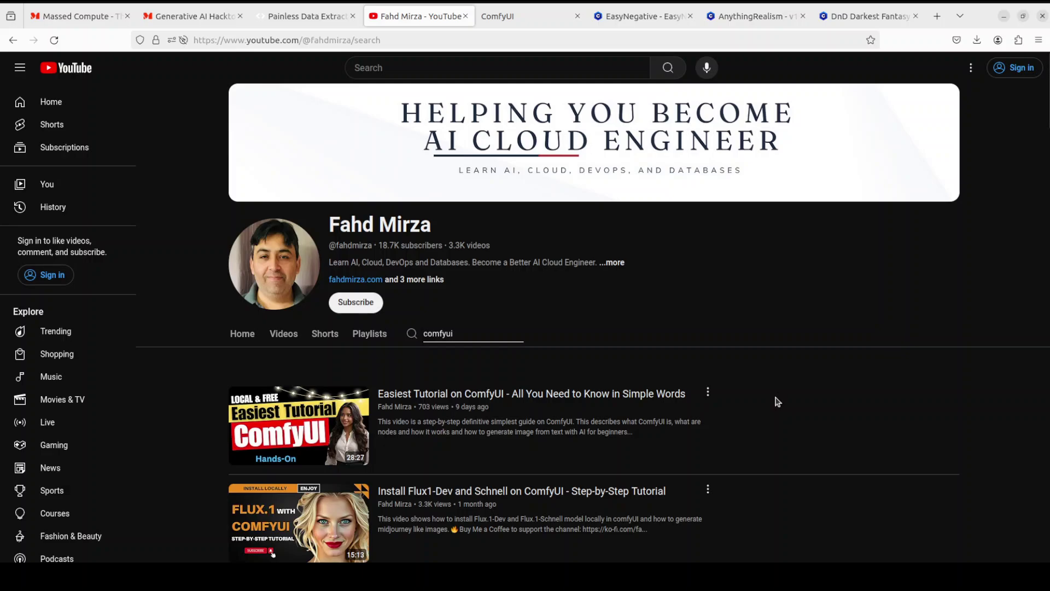
{"action": "mouse_move", "coordinate": [432, 407]}
{"action": "left_click", "coordinate": [528, 16]}
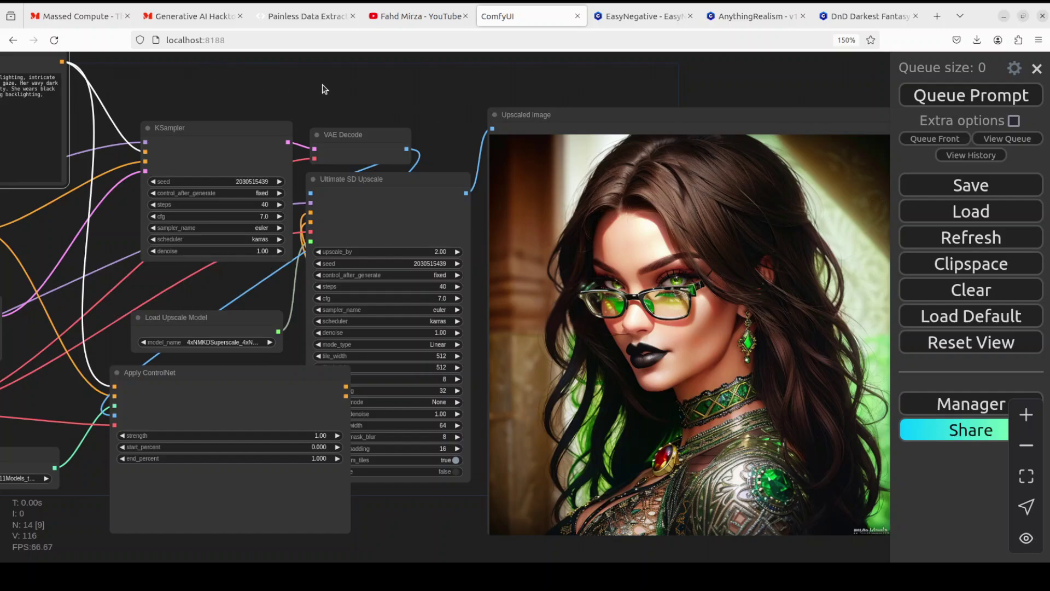
{"action": "left_click", "coordinate": [311, 11]}
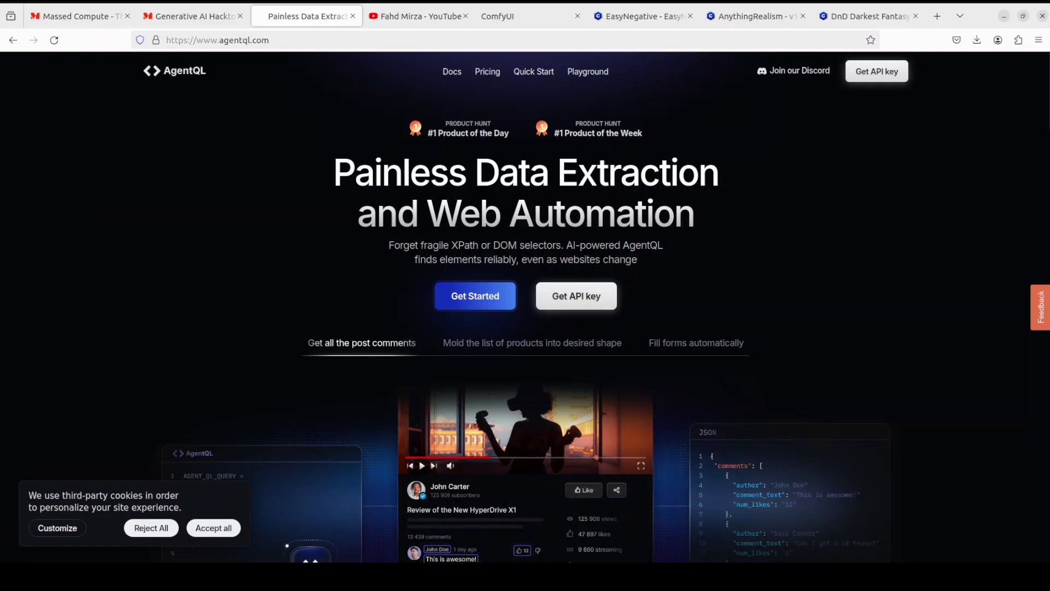
{"action": "left_click", "coordinate": [516, 16]}
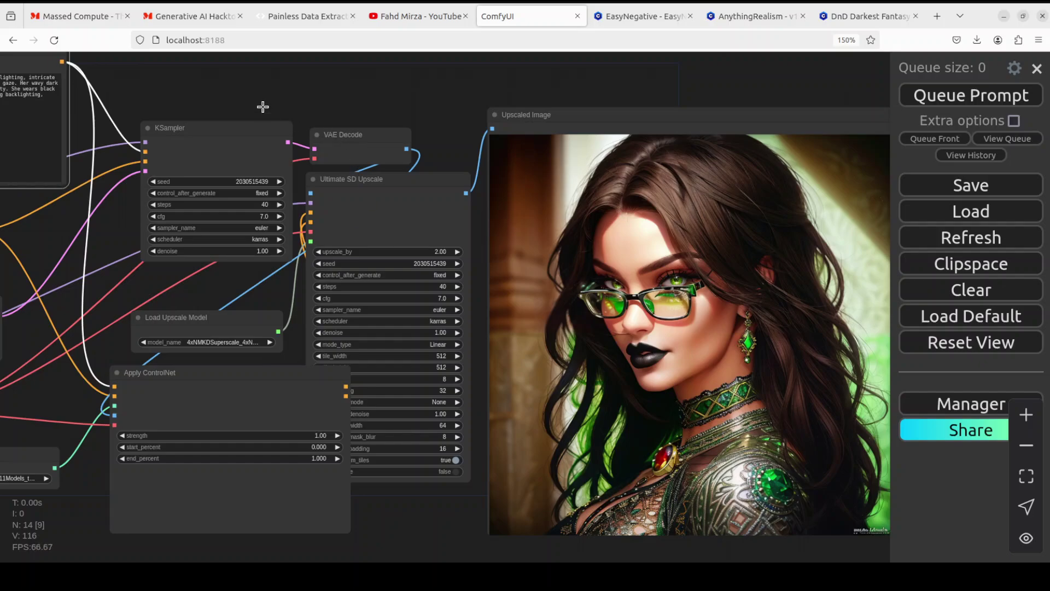
Select the sentence 'She has a piercing emerald green gaze.' in the main positive prompt.
{"action": "left_click_drag", "start_coordinate": [357, 115], "coordinate": [583, 170]}
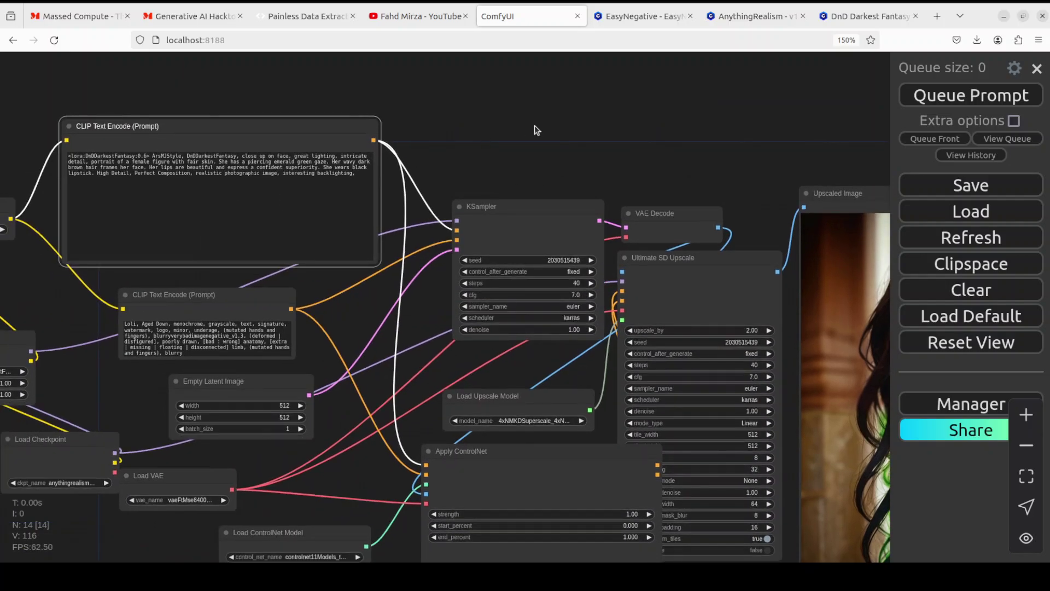
{"action": "left_click", "coordinate": [308, 221]}
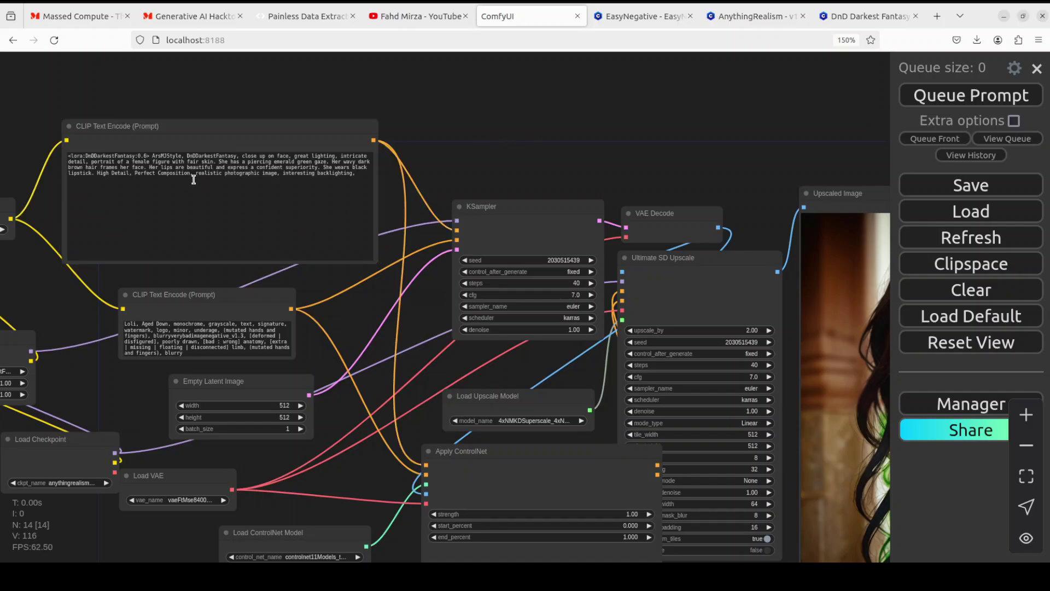
{"action": "left_click_drag", "start_coordinate": [38, 255], "coordinate": [39, 256]}
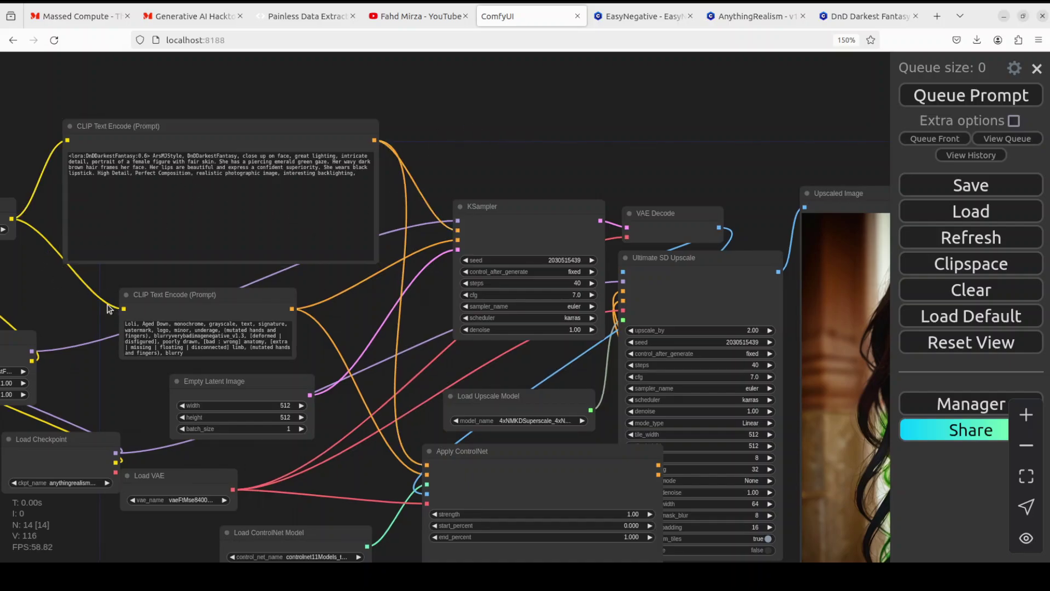
{"action": "scroll", "coordinate": [112, 309], "scroll_direction": "up", "scroll_amount": 3}
{"action": "scroll", "coordinate": [134, 251], "scroll_direction": "up", "scroll_amount": 1}
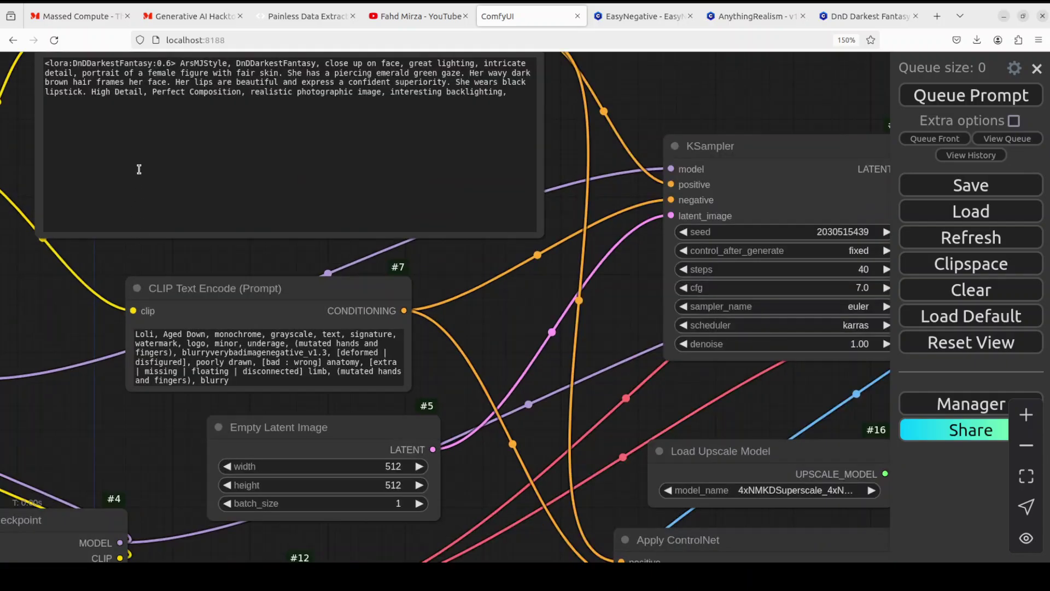
{"action": "left_click", "coordinate": [140, 172]}
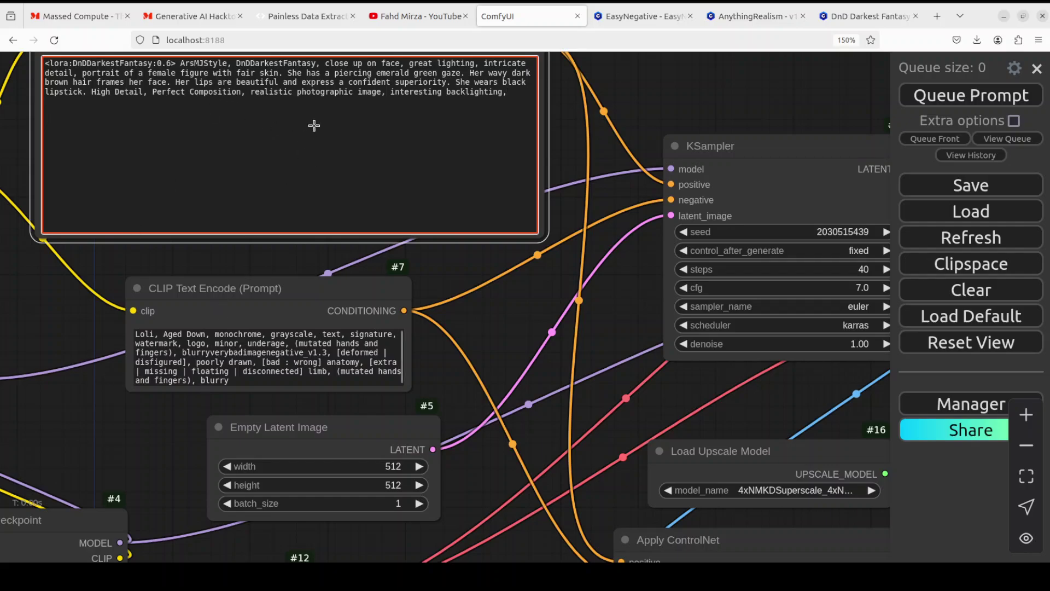
{"action": "left_click_drag", "start_coordinate": [287, 73], "coordinate": [373, 76]}
{"action": "key", "text": "ctrl+shift+Right"}
{"action": "key", "text": "ctrl+shift+Right"}
{"action": "key", "text": "ctrl+shift+Right"}
{"action": "key", "text": "ctrl+shift+Right"}
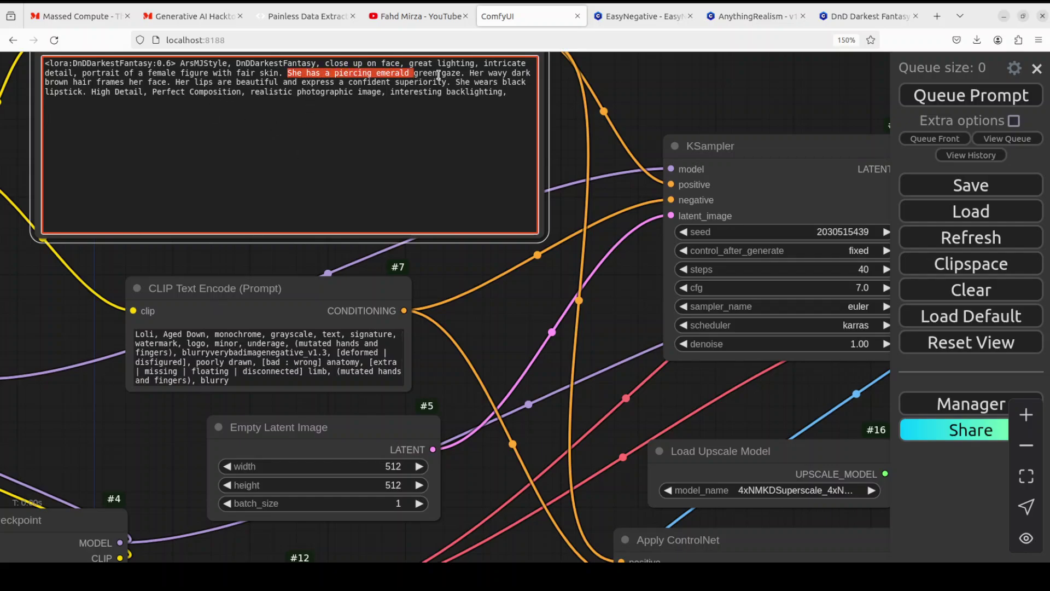
{"action": "left_click", "coordinate": [394, 75]}
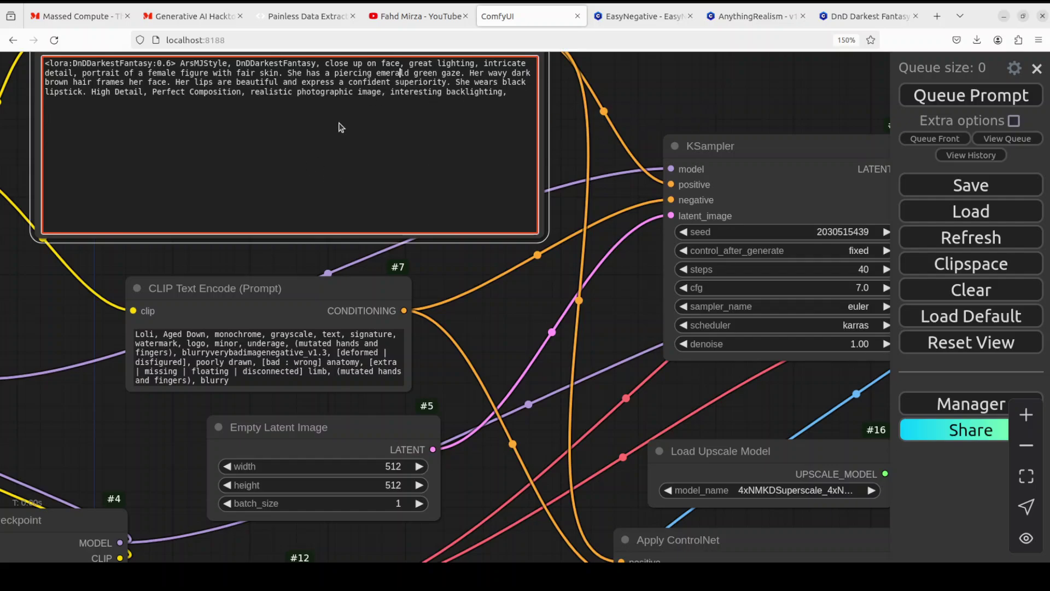
{"action": "left_click_drag", "start_coordinate": [290, 72], "coordinate": [465, 73]}
{"action": "key", "text": "ctrl+c"}
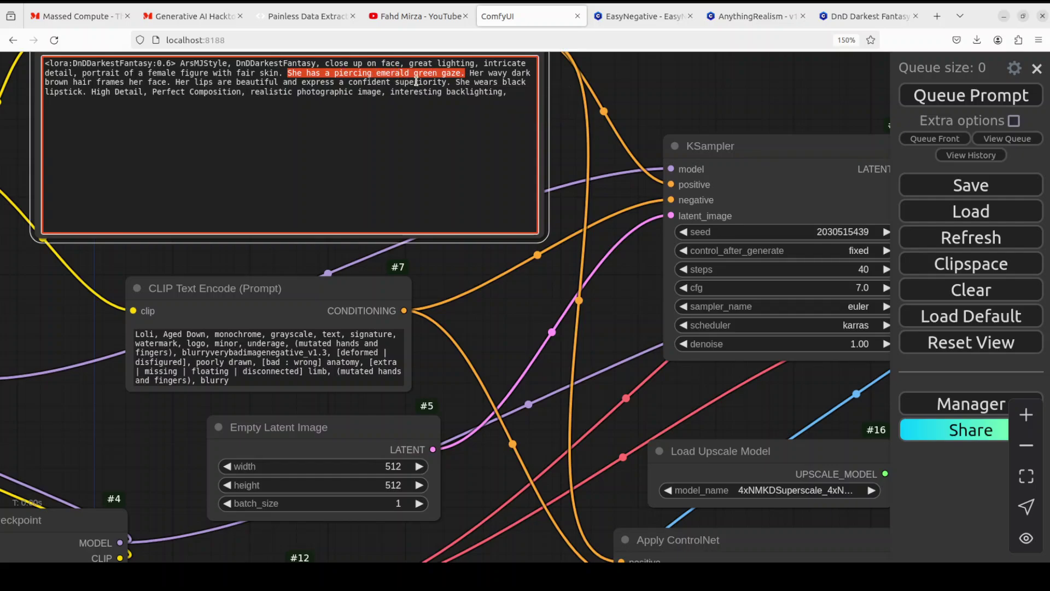
{"action": "left_click_drag", "start_coordinate": [625, 83], "coordinate": [650, 298]}
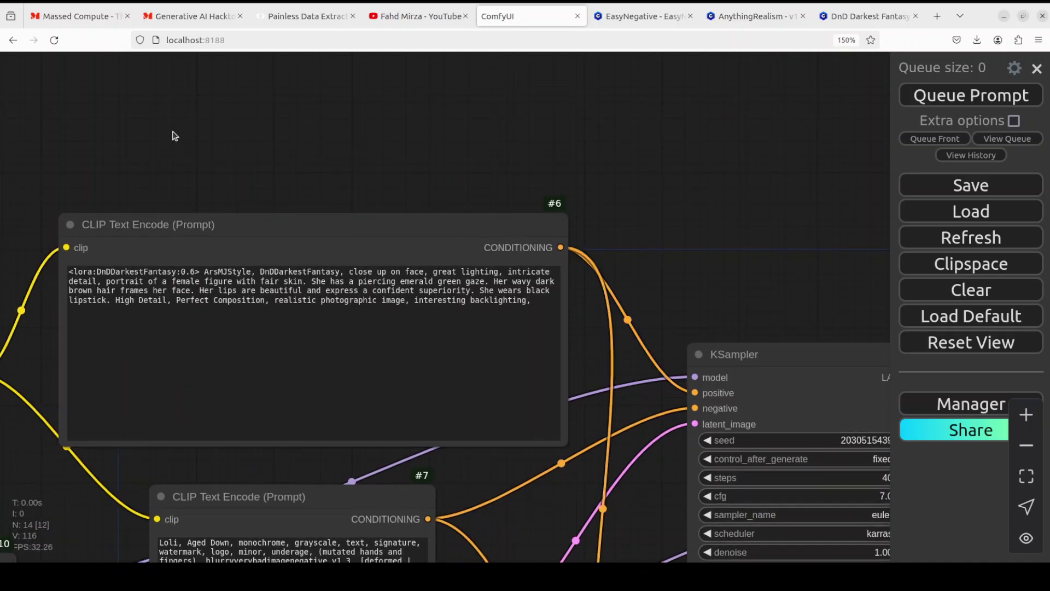
Add a new CLIP Text Encode node and place it above the main prompt.
{"action": "double_click", "coordinate": [174, 135]}
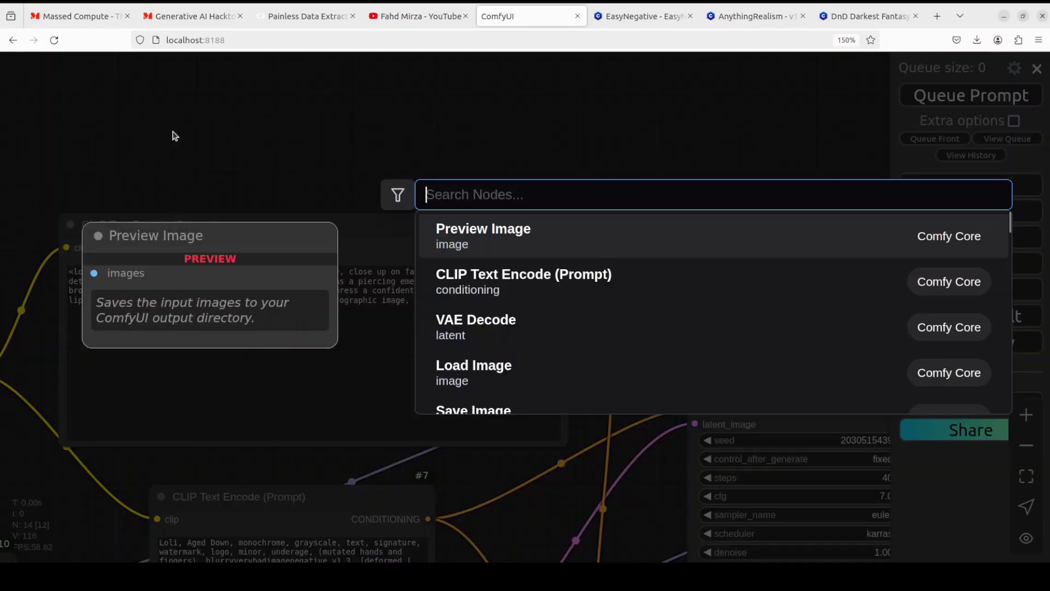
{"action": "left_click", "coordinate": [504, 286]}
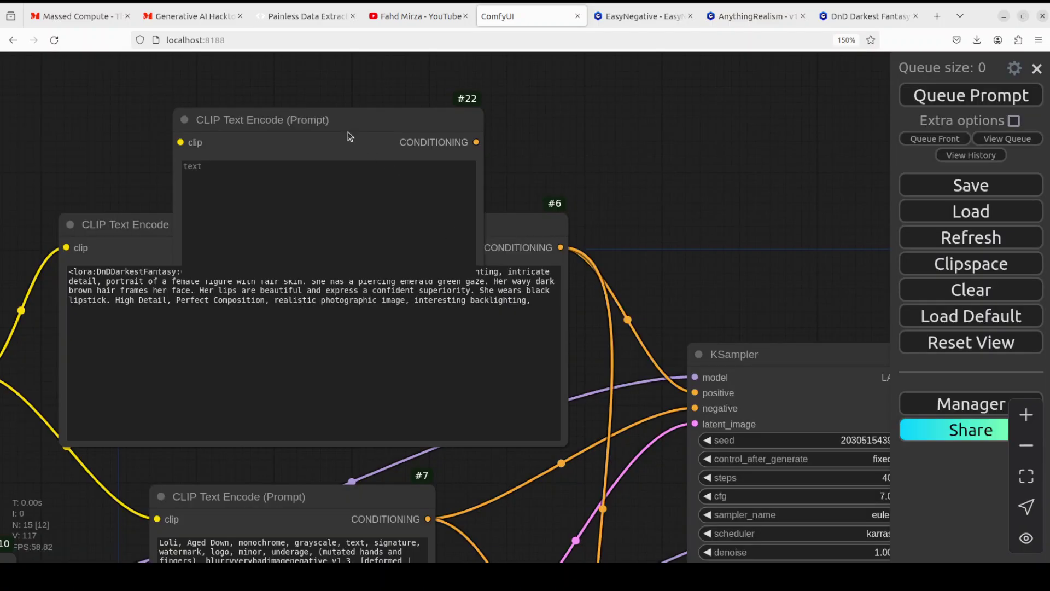
{"action": "left_click_drag", "start_coordinate": [348, 119], "coordinate": [340, 73]}
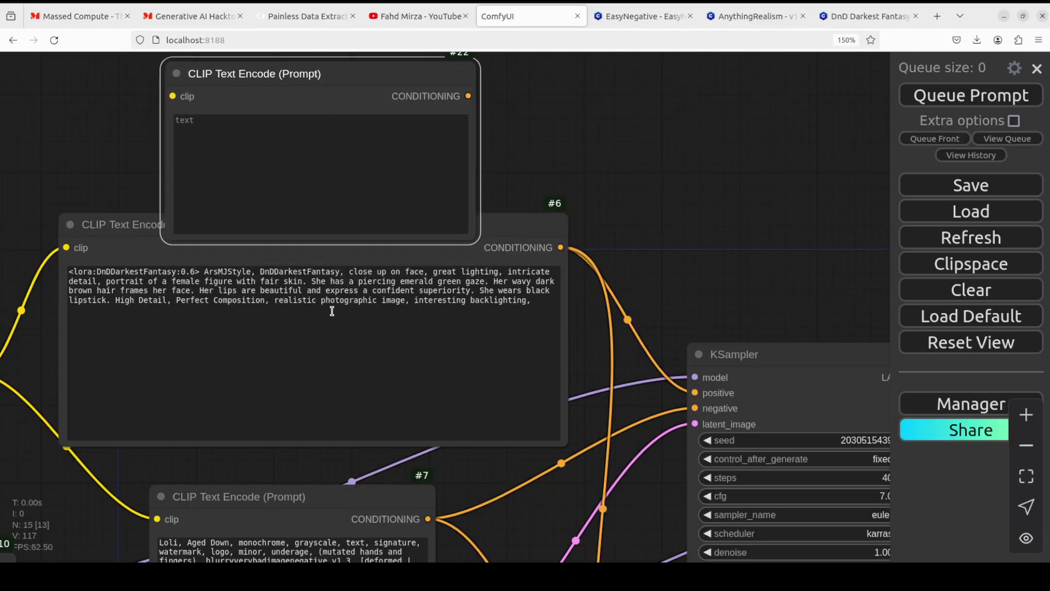
Move the emerald green gaze sentence from the main prompt into the new node.
{"action": "left_click_drag", "start_coordinate": [311, 281], "coordinate": [487, 281]}
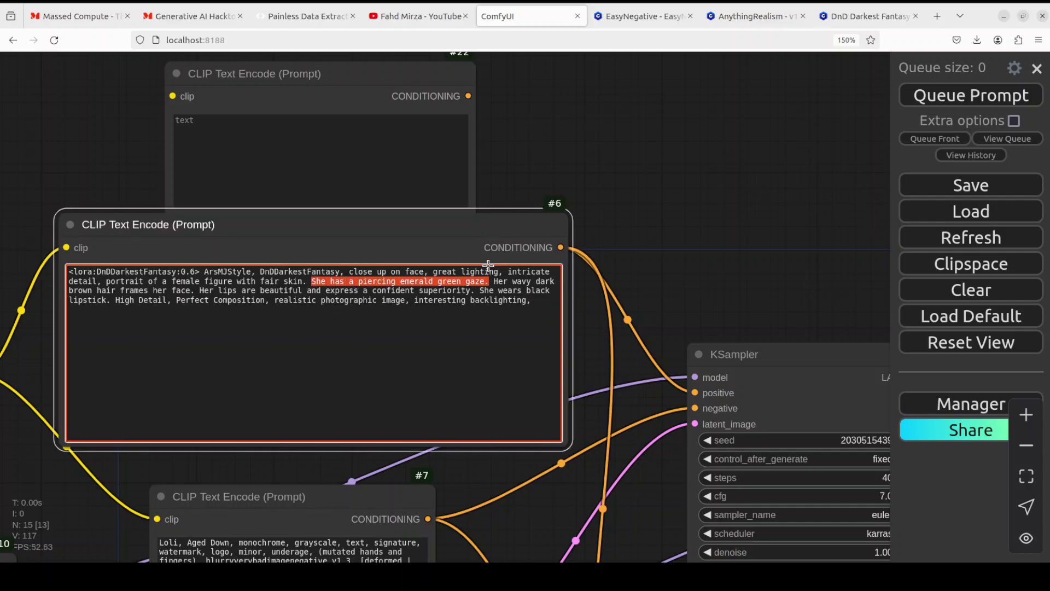
{"action": "key", "text": "BackSpace"}
{"action": "left_click", "coordinate": [348, 154]}
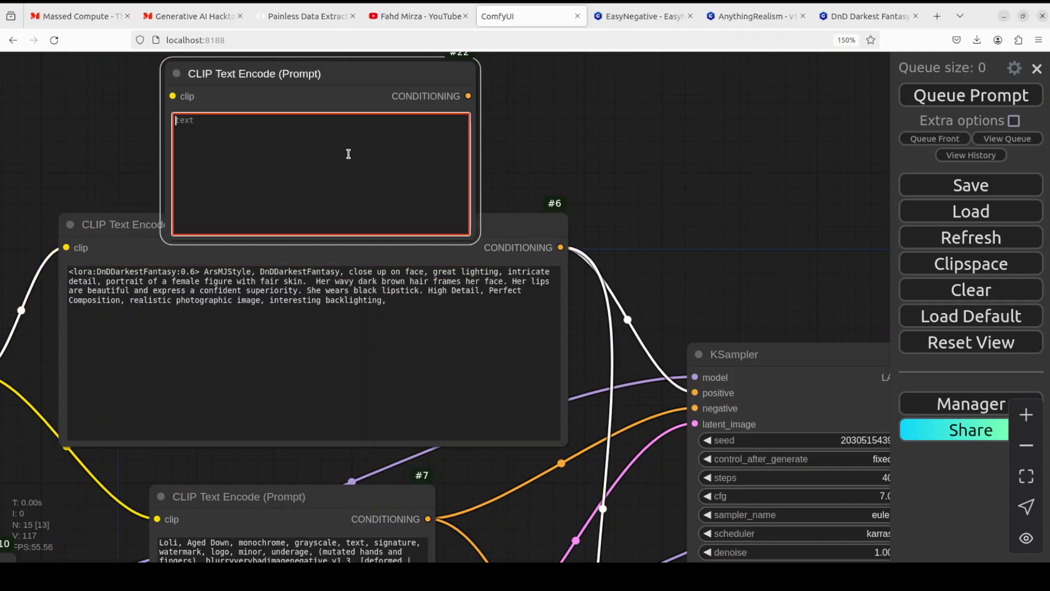
{"action": "key", "text": "ctrl+v"}
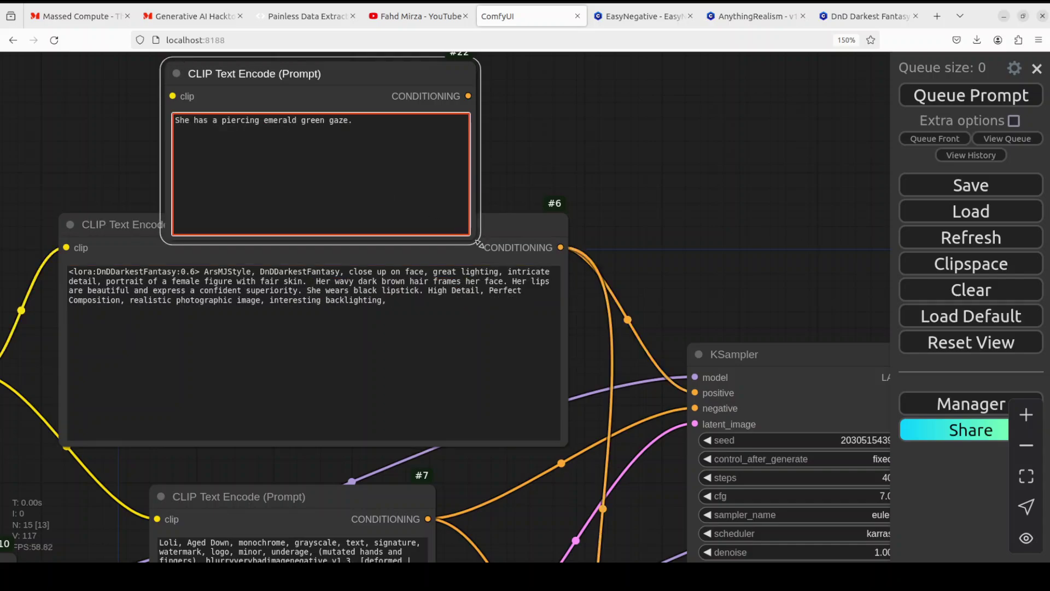
{"action": "left_click_drag", "start_coordinate": [477, 243], "coordinate": [444, 185]}
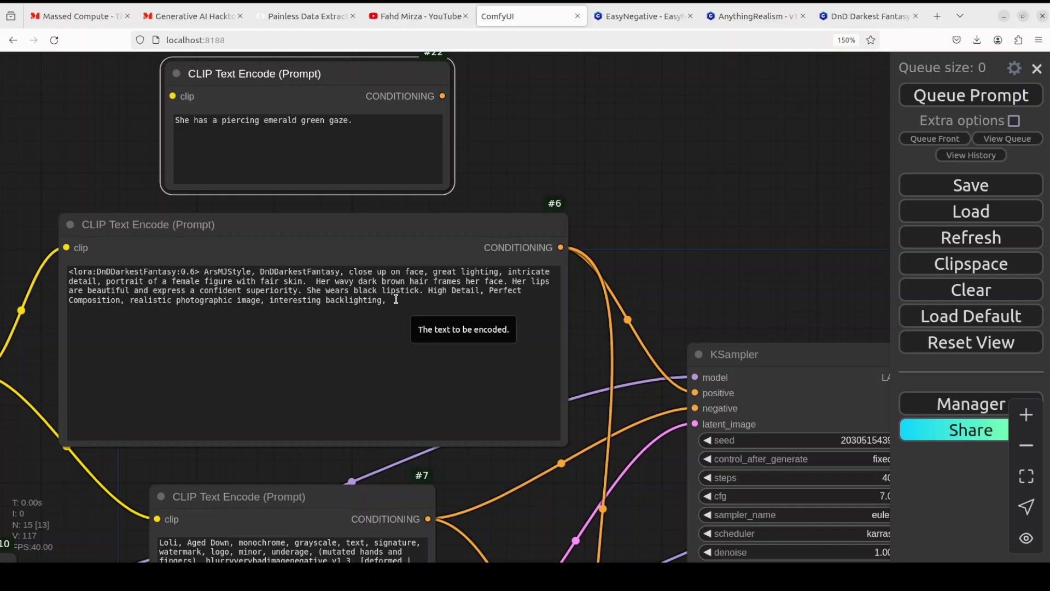
Add a Conditioning (Concat) node by searching 'concat' and position it near the prompts.
{"action": "left_click", "coordinate": [297, 217]}
{"action": "left_click_drag", "start_coordinate": [296, 217], "coordinate": [330, 214]}
{"action": "double_click", "coordinate": [563, 137]}
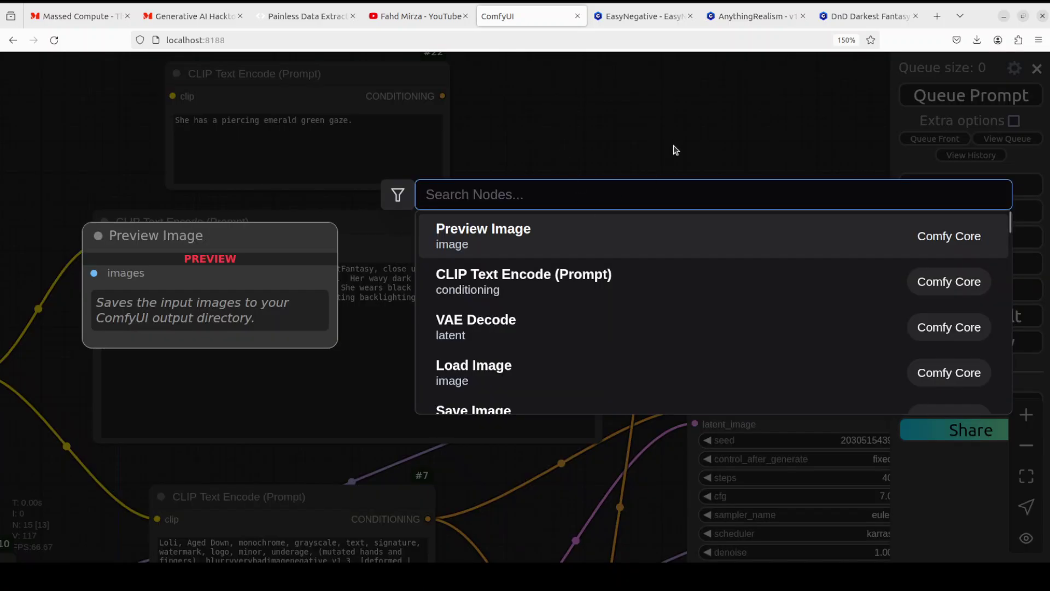
{"action": "type", "text": "cnca"}
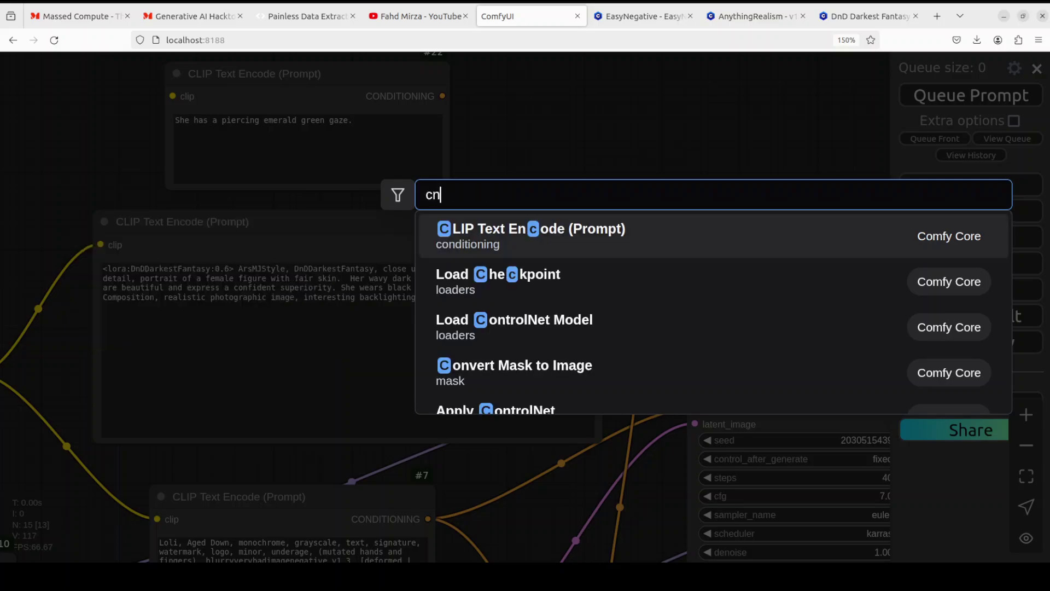
{"action": "key", "text": "BackSpace"}
{"action": "key", "text": "BackSpace"}
{"action": "key", "text": "BackSpace"}
{"action": "type", "text": "oncat"}
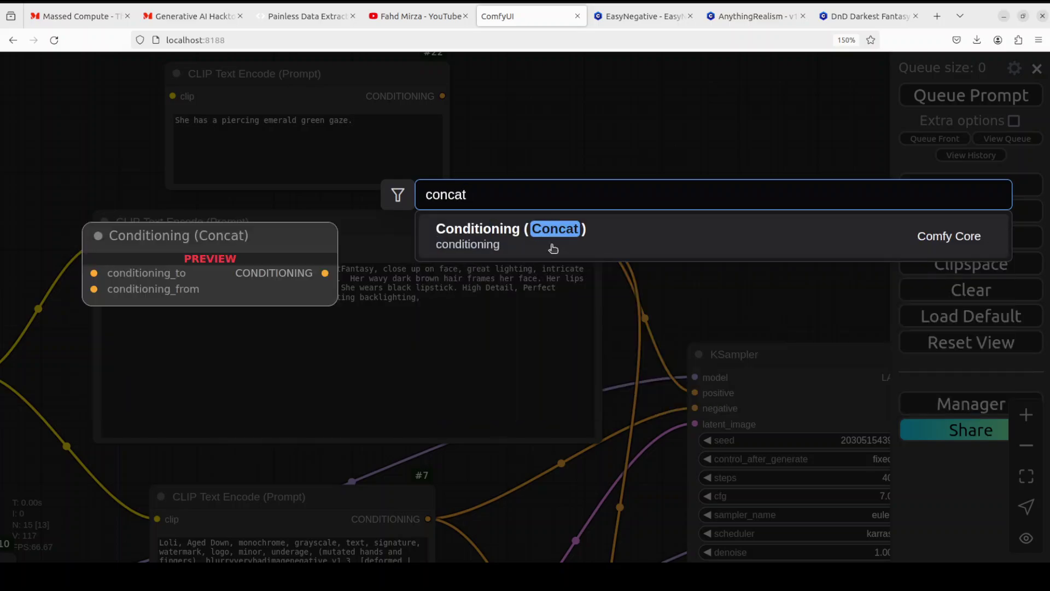
{"action": "left_click", "coordinate": [465, 236]}
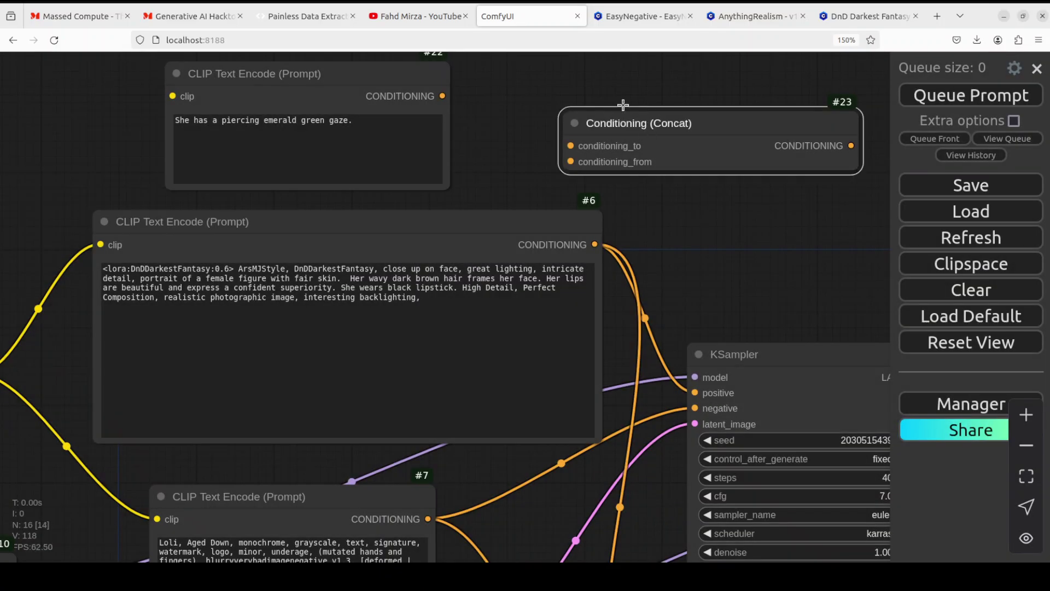
{"action": "left_click_drag", "start_coordinate": [623, 104], "coordinate": [601, 85]}
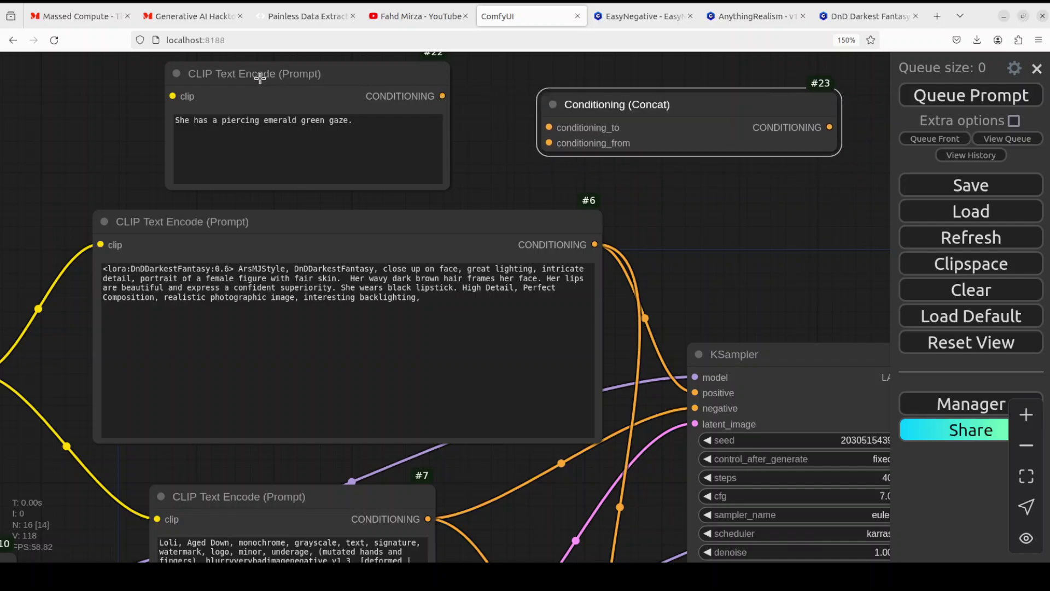
Wire the eye-colour node into conditioning_to and the main prompt into conditioning_from.
{"action": "left_click_drag", "start_coordinate": [443, 96], "coordinate": [549, 127]}
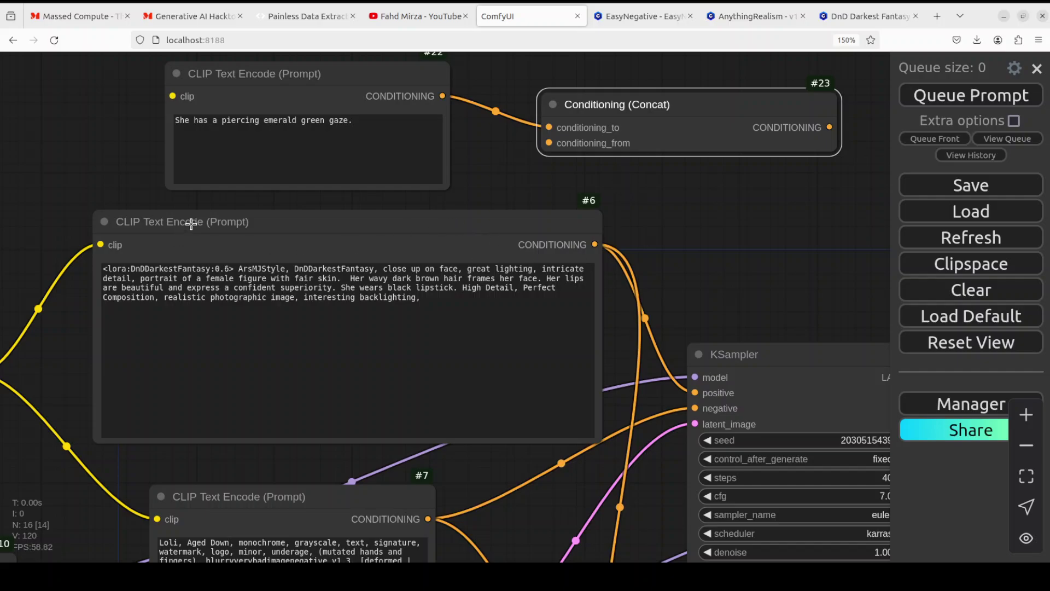
{"action": "left_click", "coordinate": [162, 223]}
{"action": "left_click_drag", "start_coordinate": [162, 223], "coordinate": [115, 224]}
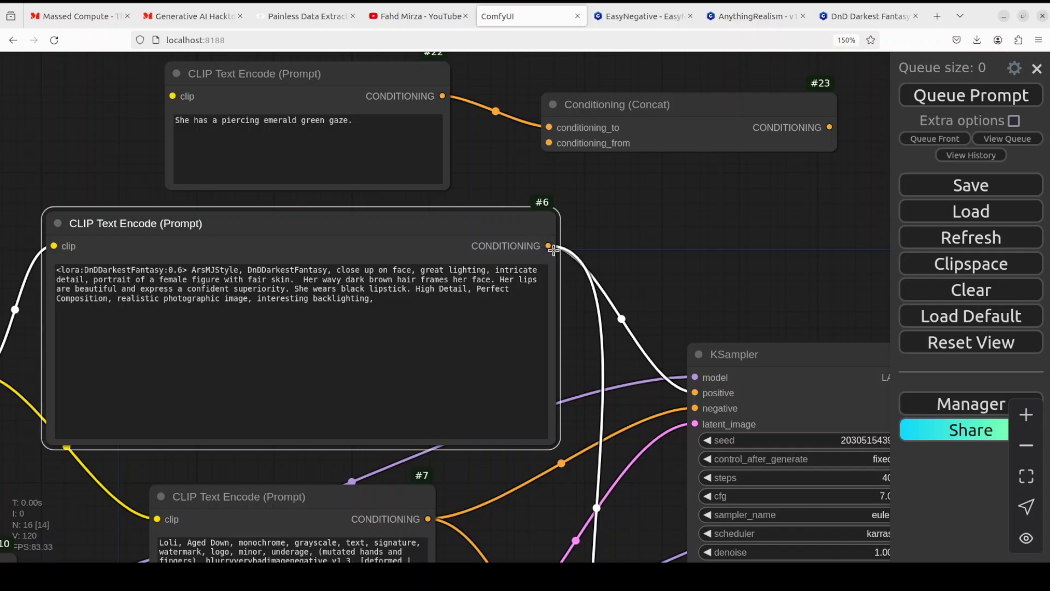
{"action": "left_click_drag", "start_coordinate": [695, 390], "coordinate": [549, 143]}
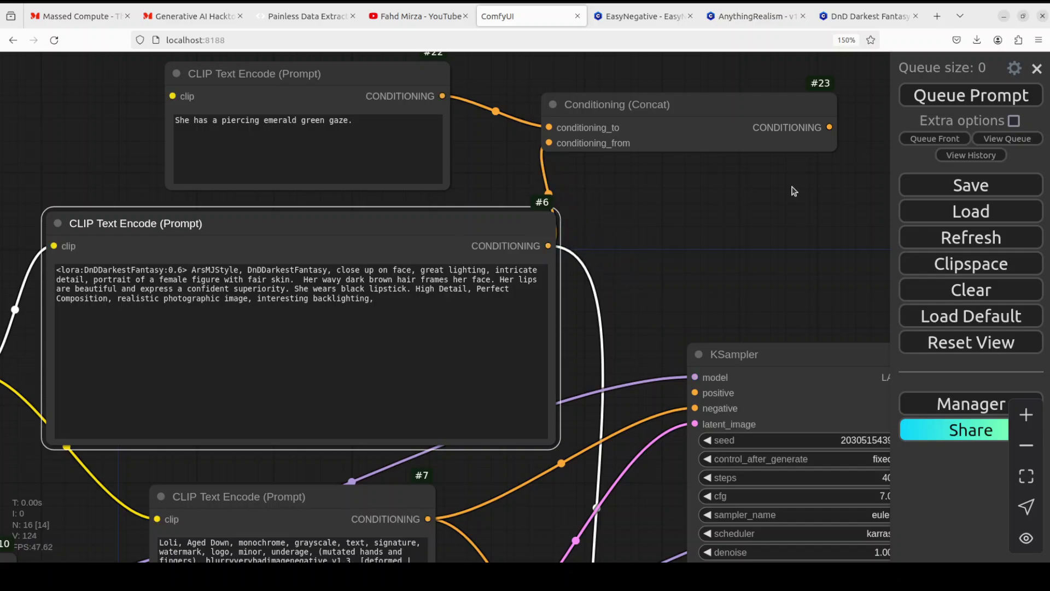
Route the Concat output into KSampler's and Apply ControlNet's positive inputs, replacing the old prompt link.
{"action": "left_click_drag", "start_coordinate": [832, 128], "coordinate": [699, 392]}
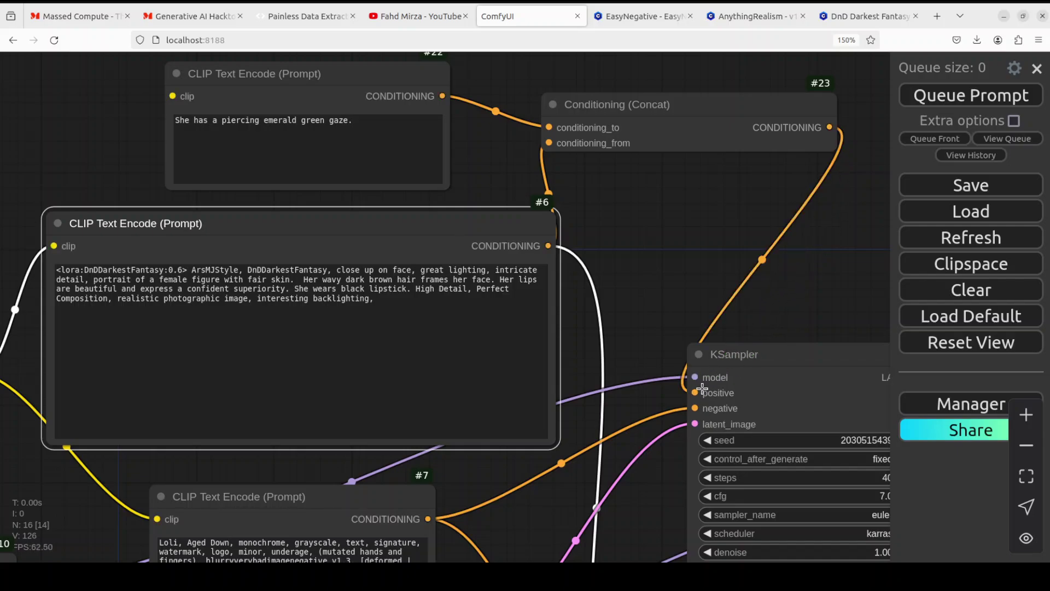
{"action": "left_click_drag", "start_coordinate": [646, 257], "coordinate": [609, 111]}
{"action": "left_click_drag", "start_coordinate": [584, 320], "coordinate": [566, 151]}
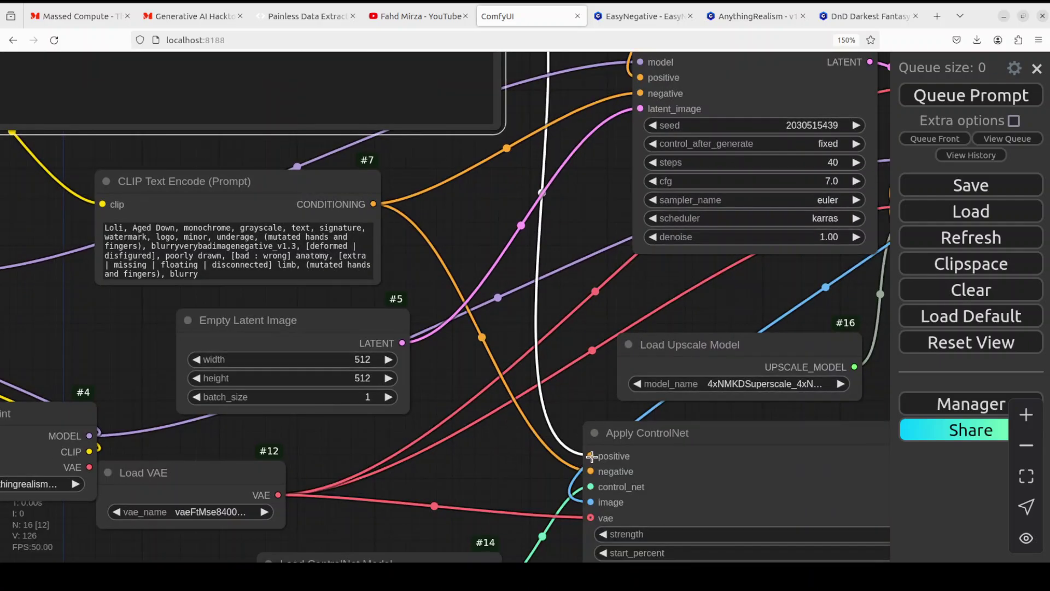
{"action": "left_click_drag", "start_coordinate": [592, 456], "coordinate": [522, 208]}
{"action": "left_click_drag", "start_coordinate": [597, 189], "coordinate": [543, 435]}
{"action": "scroll", "coordinate": [730, 282], "scroll_direction": "down", "scroll_amount": 3}
{"action": "left_click_drag", "start_coordinate": [704, 264], "coordinate": [642, 193]}
{"action": "scroll", "coordinate": [668, 208], "scroll_direction": "down", "scroll_amount": 1}
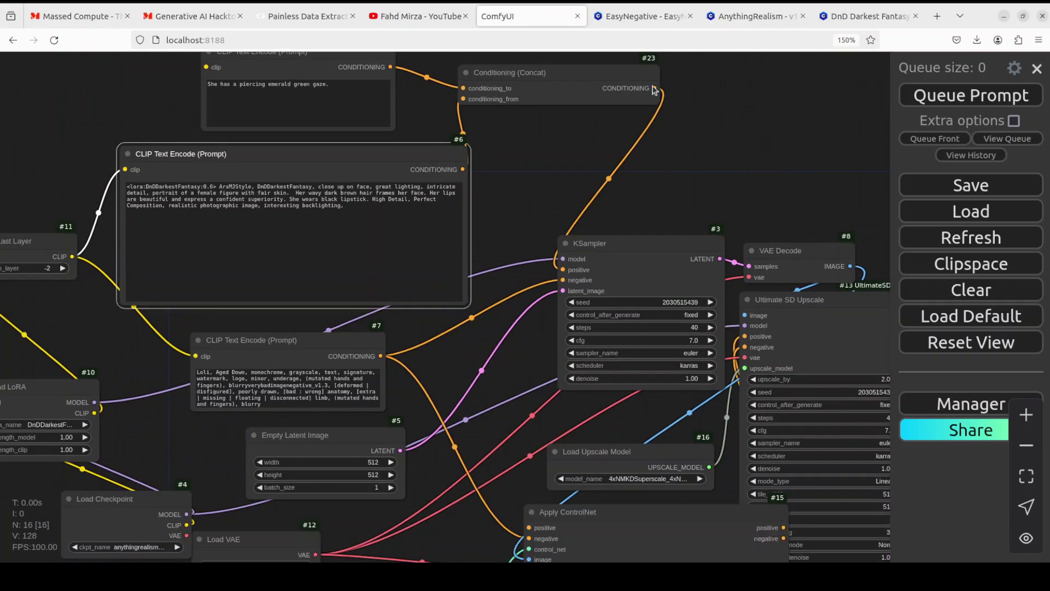
{"action": "left_click_drag", "start_coordinate": [654, 89], "coordinate": [529, 529]}
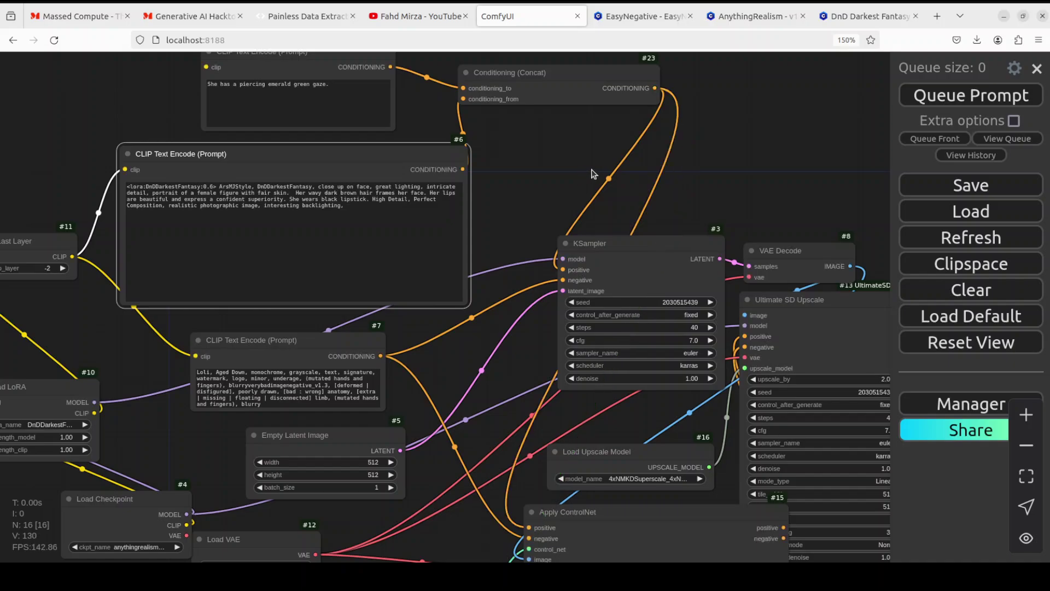
Move CLIP Set Last Layer beside the prompts and wire its CLIP output into the emerald-gaze node.
{"action": "left_click_drag", "start_coordinate": [97, 144], "coordinate": [269, 157]}
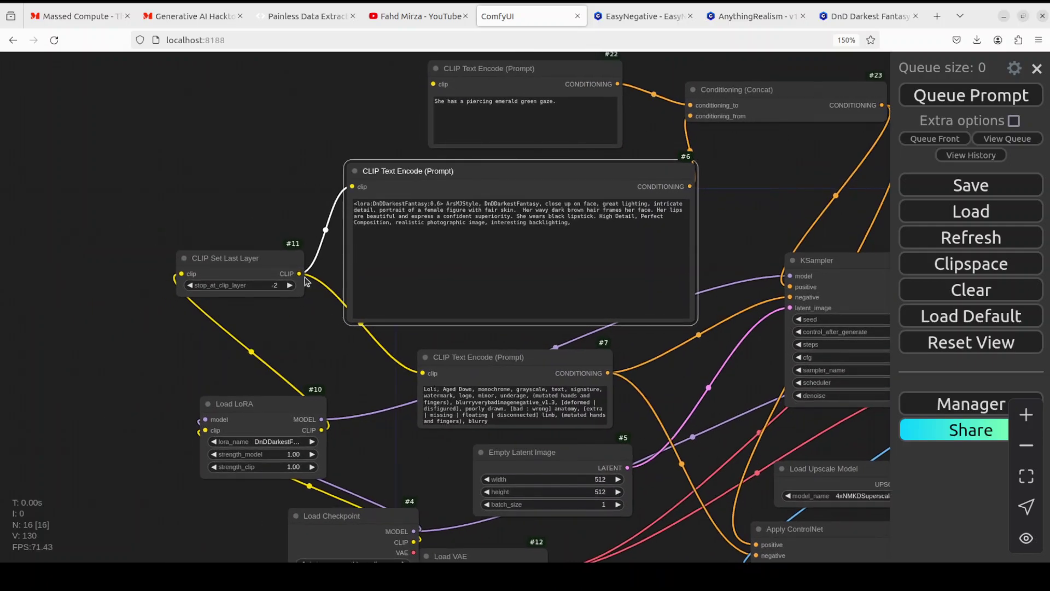
{"action": "left_click_drag", "start_coordinate": [252, 257], "coordinate": [163, 190]}
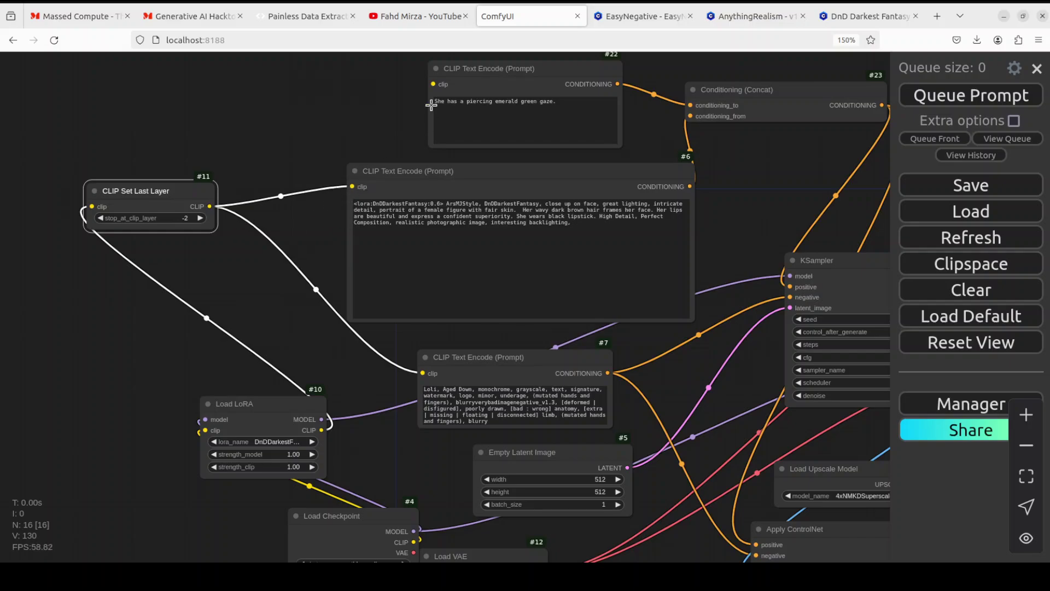
{"action": "left_click_drag", "start_coordinate": [210, 207], "coordinate": [434, 84]}
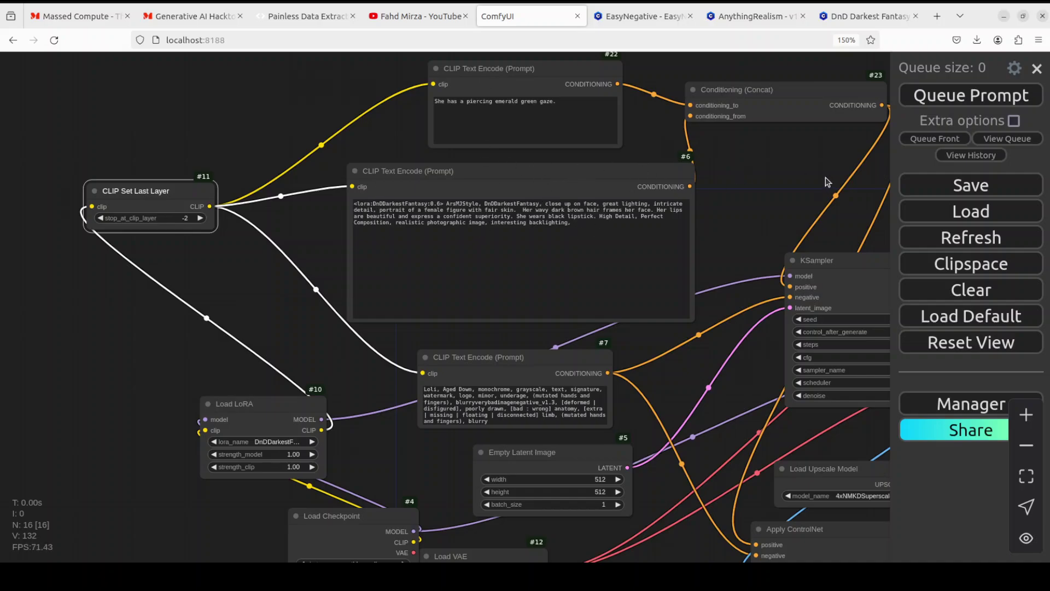
Pan right to bring KSampler and the Upscaled Image preview into view.
{"action": "left_click_drag", "start_coordinate": [706, 195], "coordinate": [569, 205]}
{"action": "left_click_drag", "start_coordinate": [638, 188], "coordinate": [583, 191]}
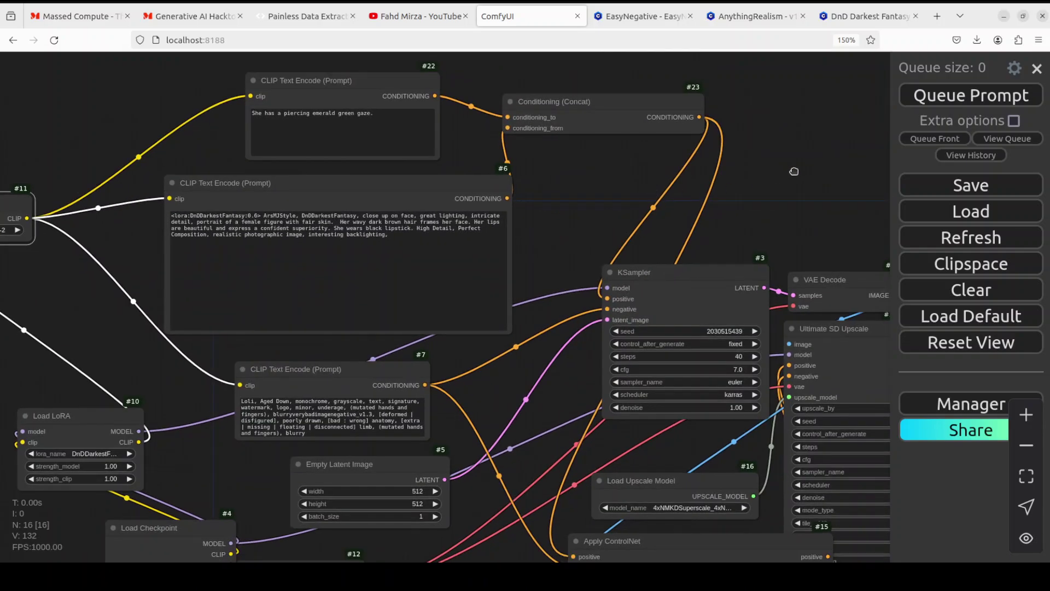
{"action": "left_click_drag", "start_coordinate": [793, 186], "coordinate": [699, 191]}
{"action": "left_click_drag", "start_coordinate": [631, 173], "coordinate": [352, 64]}
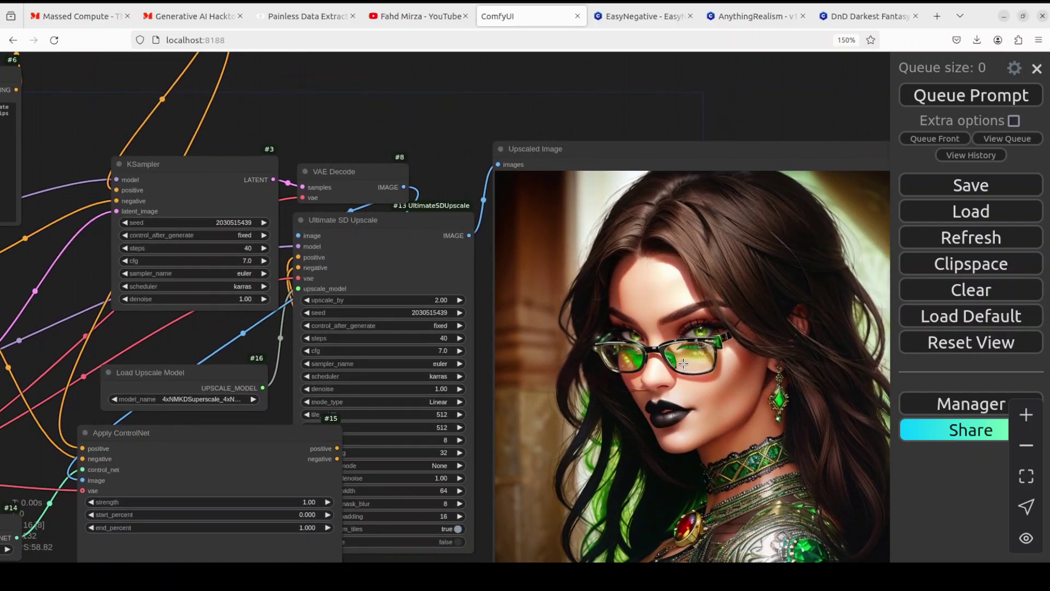
Queue the workflow with Ctrl+Enter for an emerald-eyed portrait, then pan back to the prompts.
{"action": "left_click_drag", "start_coordinate": [421, 129], "coordinate": [363, 90]}
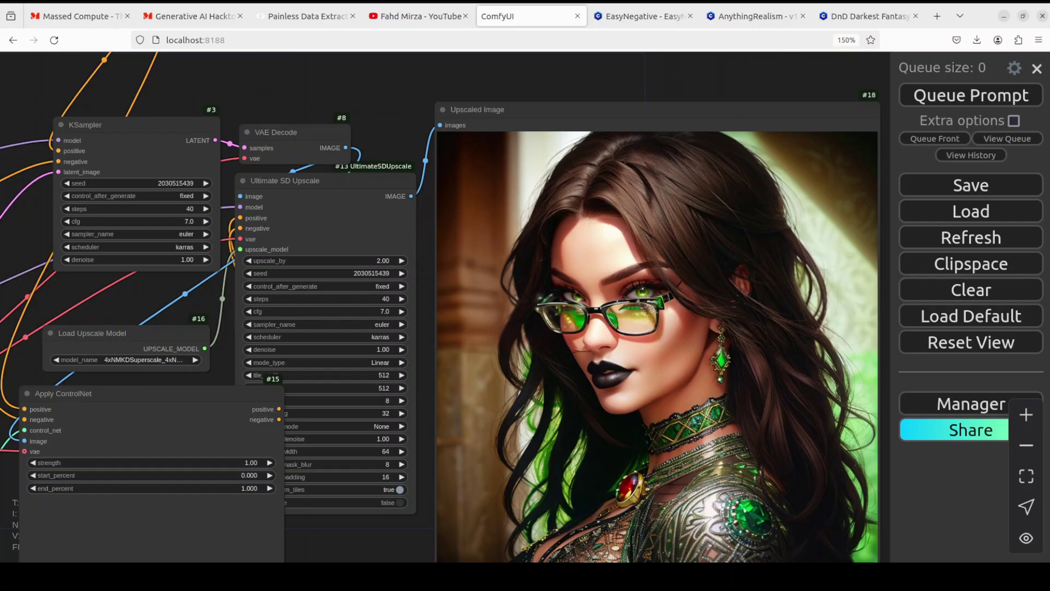
{"action": "key", "text": "ctrl+Return"}
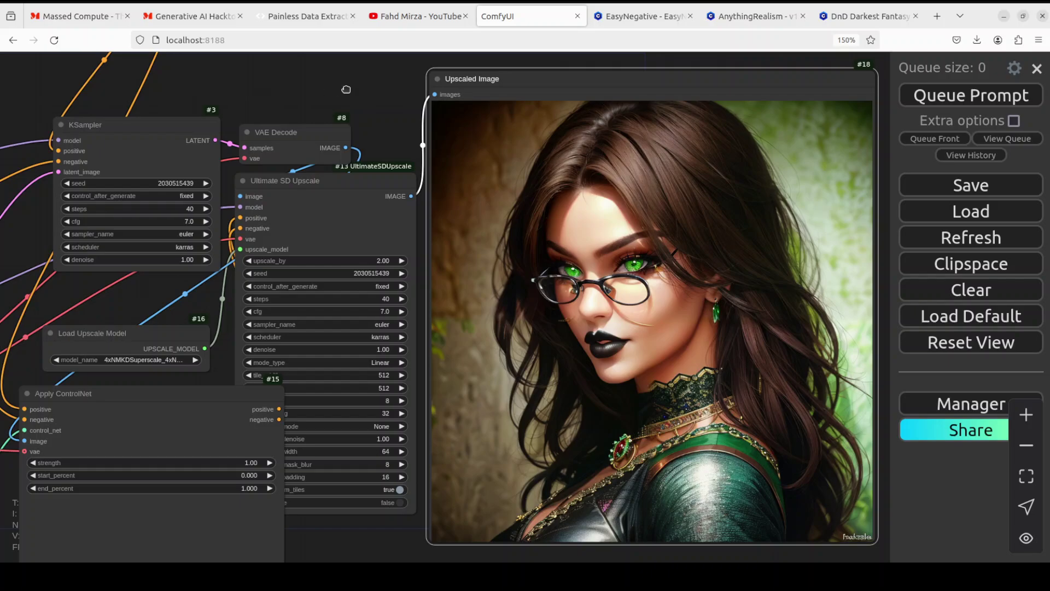
{"action": "left_click_drag", "start_coordinate": [280, 91], "coordinate": [363, 86]}
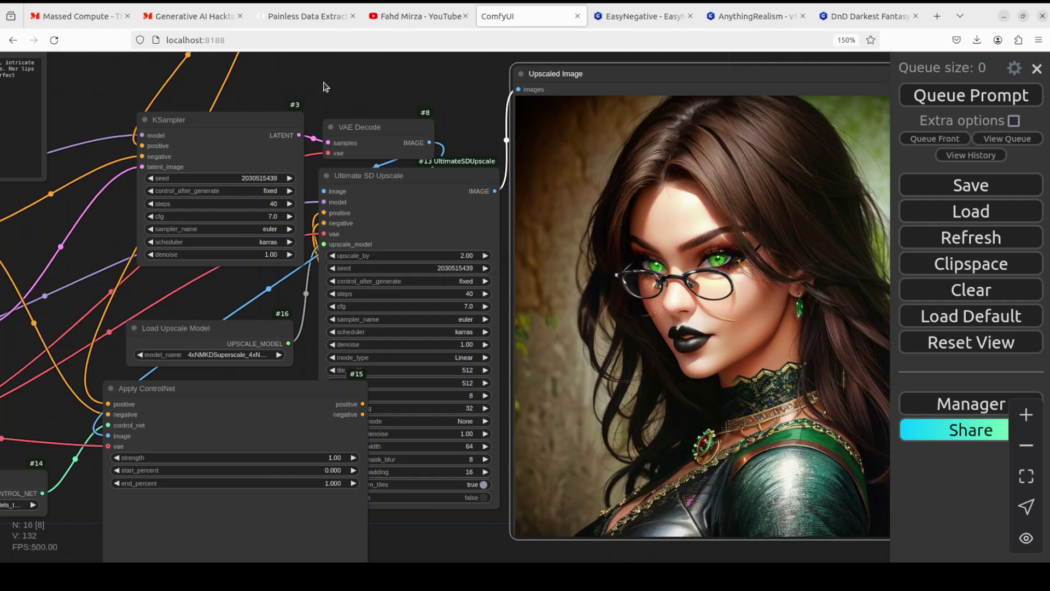
{"action": "left_click_drag", "start_coordinate": [372, 85], "coordinate": [746, 132]}
{"action": "left_click_drag", "start_coordinate": [438, 109], "coordinate": [696, 228]}
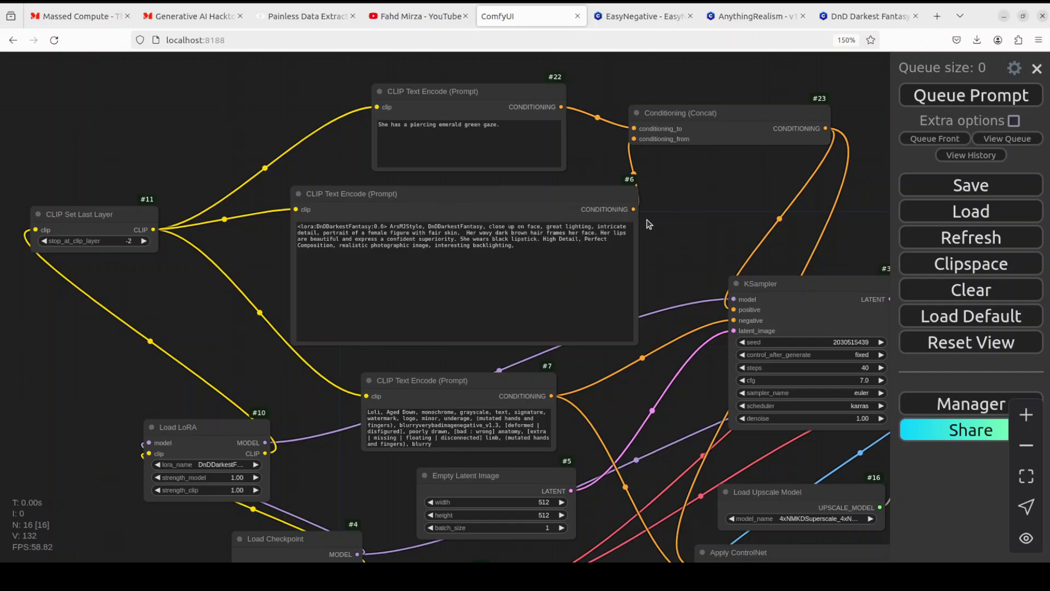
{"action": "left_click_drag", "start_coordinate": [642, 225], "coordinate": [632, 217]}
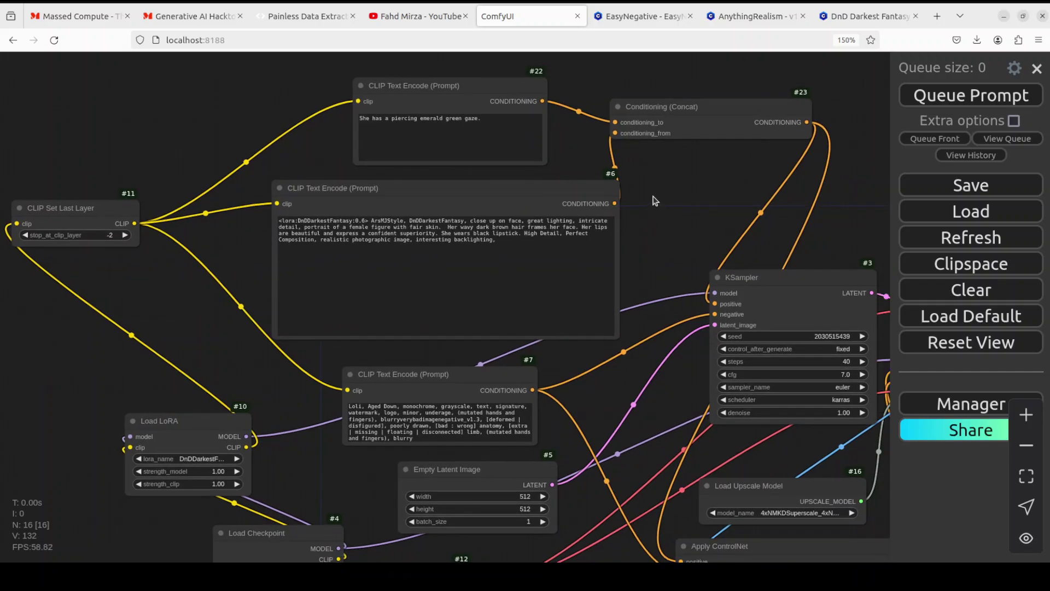
{"action": "left_click", "coordinate": [194, 17]}
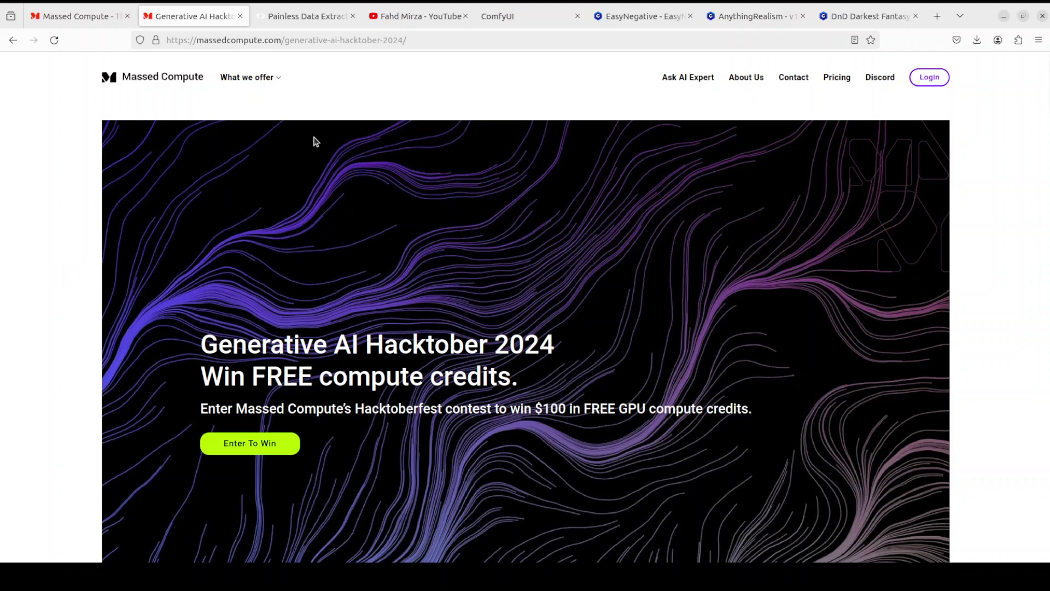
{"action": "left_click", "coordinate": [520, 17]}
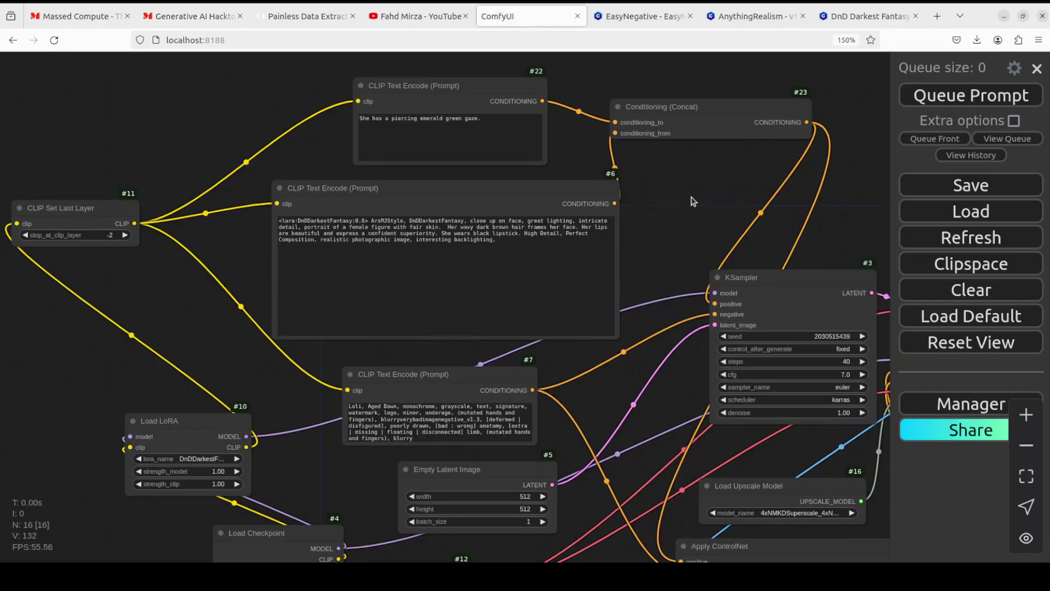
Browse the AnythingRealism checkpoint and DnD Darkest Fantasy LoRA tabs, ending on the LoRA page.
{"action": "left_click", "coordinate": [752, 17]}
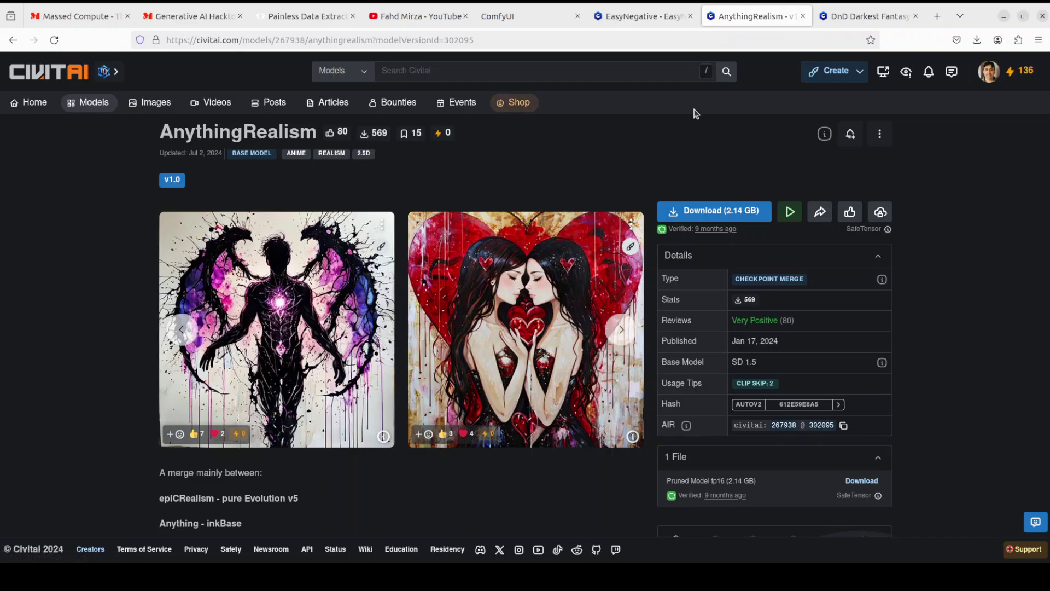
{"action": "left_click", "coordinate": [852, 19]}
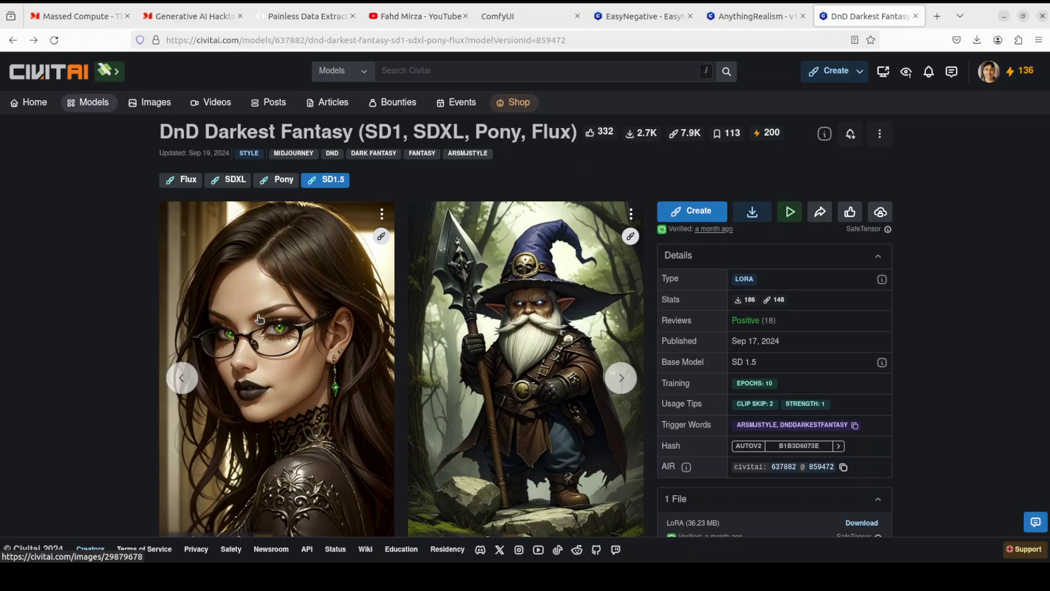
{"action": "left_click", "coordinate": [760, 16]}
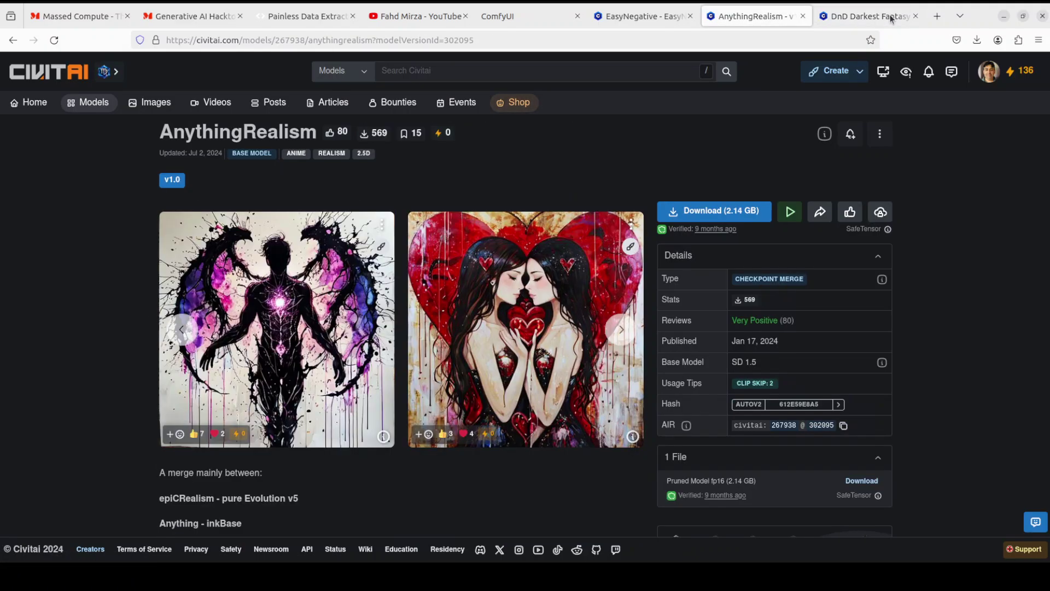
{"action": "left_click", "coordinate": [882, 17]}
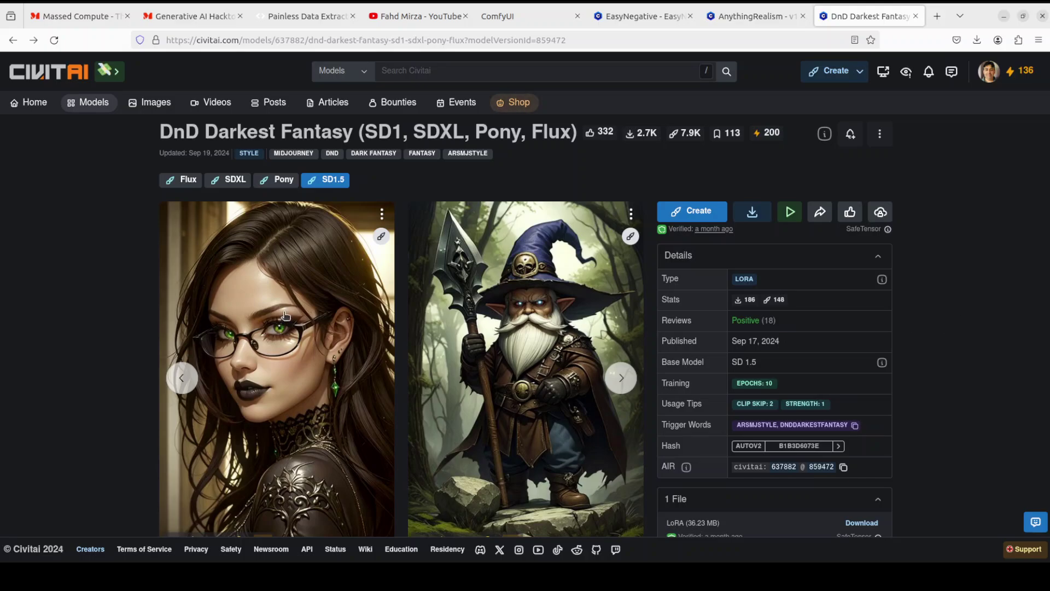
Open the green-eyed sample portrait and reveal its full prompt, negative prompt and metadata.
{"action": "left_click", "coordinate": [251, 314]}
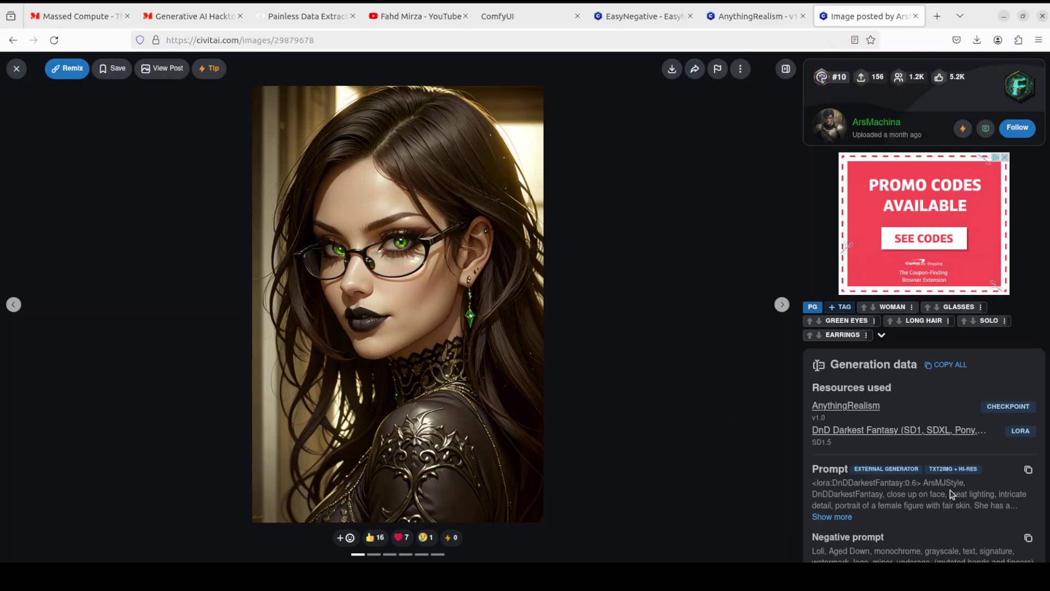
{"action": "left_click", "coordinate": [833, 517]}
{"action": "scroll", "coordinate": [896, 507], "scroll_direction": "down", "scroll_amount": 2}
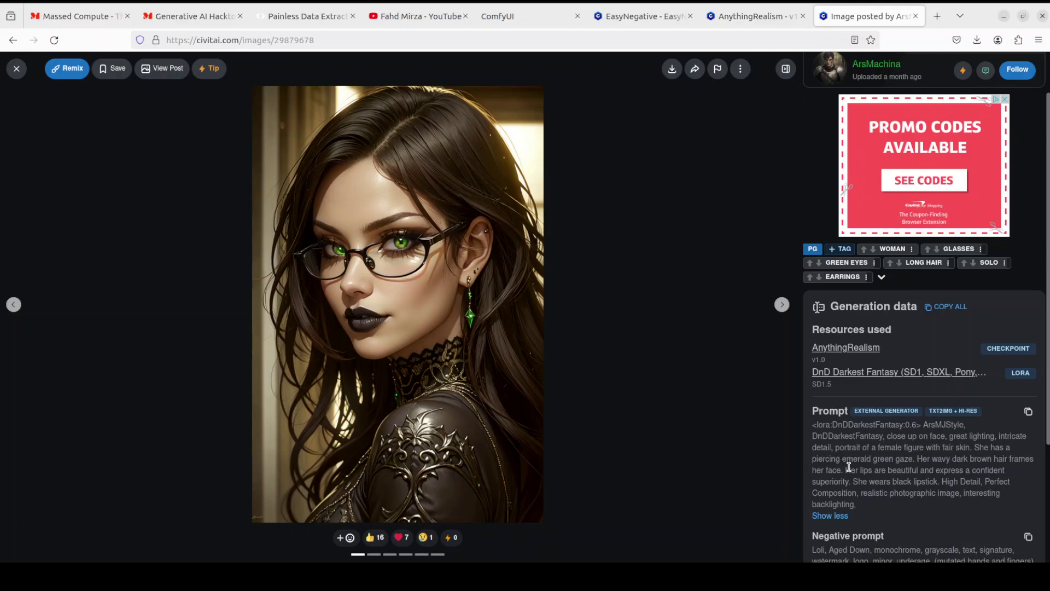
{"action": "scroll", "coordinate": [913, 456], "scroll_direction": "down", "scroll_amount": 2}
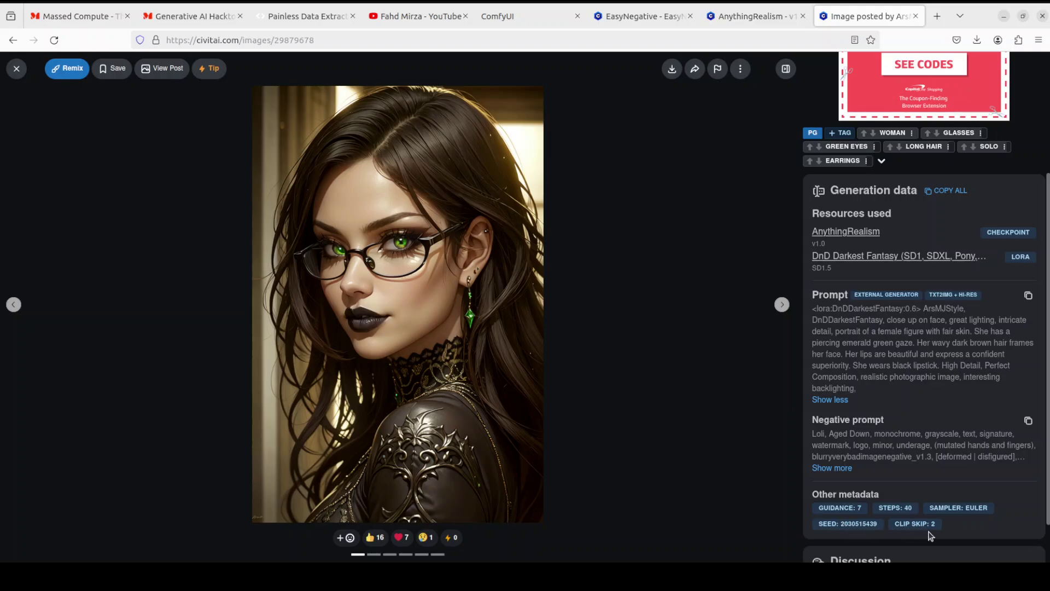
{"action": "left_click", "coordinate": [534, 20]}
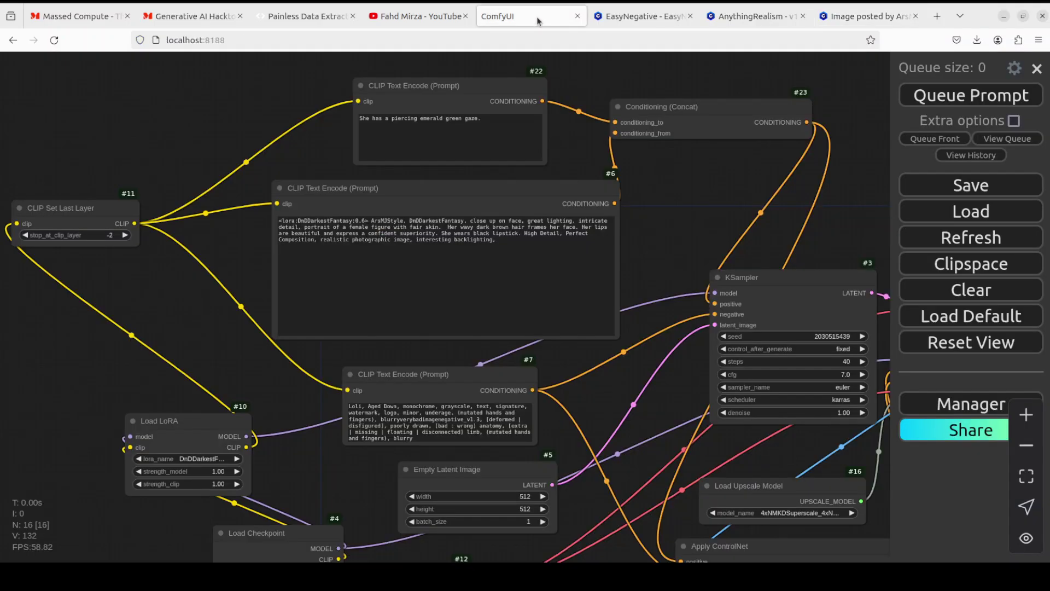
{"action": "left_click", "coordinate": [69, 208]}
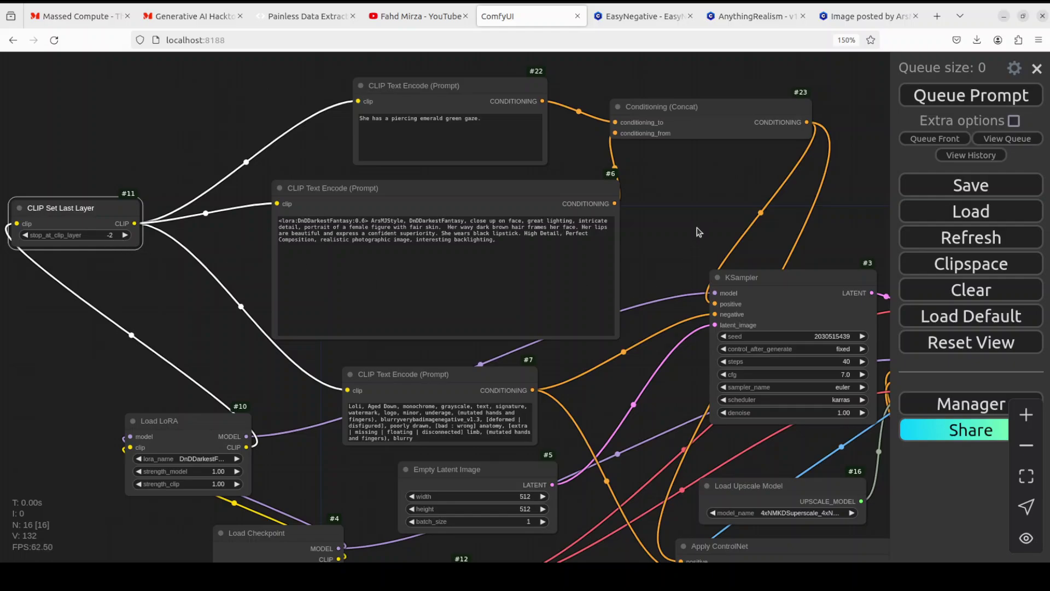
{"action": "left_click_drag", "start_coordinate": [616, 208], "coordinate": [340, 147]}
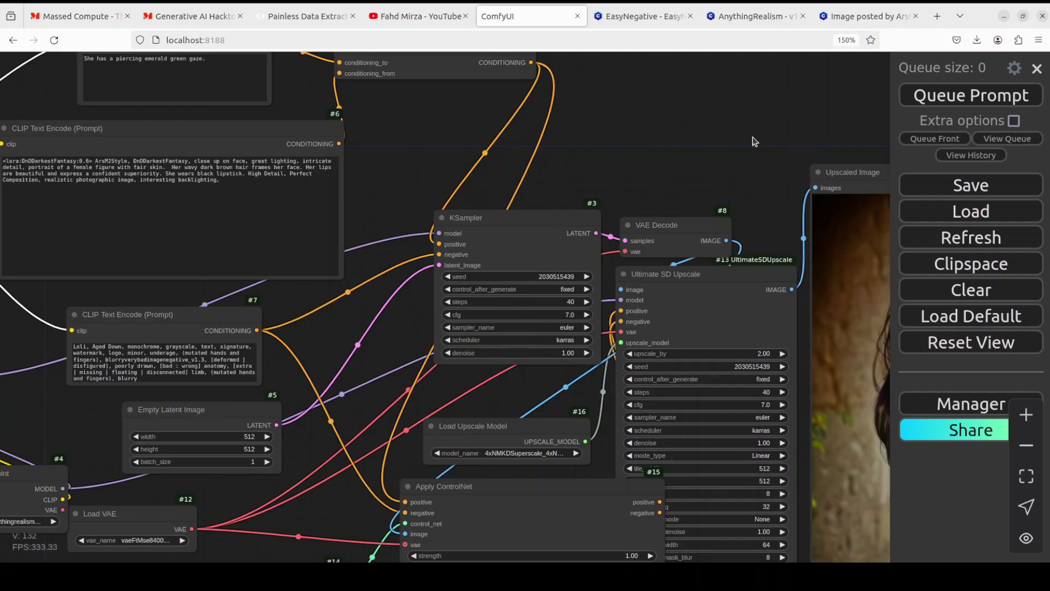
Return to the Civitai image page of the green-eyed portrait.
{"action": "left_click", "coordinate": [857, 19]}
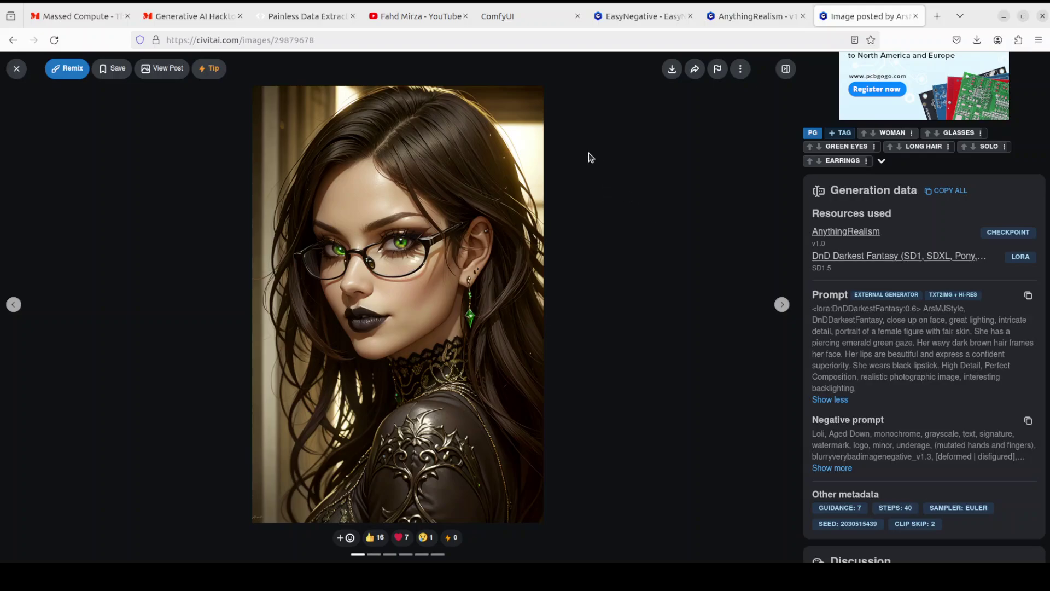
Switch to the YouTube channel's 'comfyui' search results.
{"action": "left_click", "coordinate": [407, 16]}
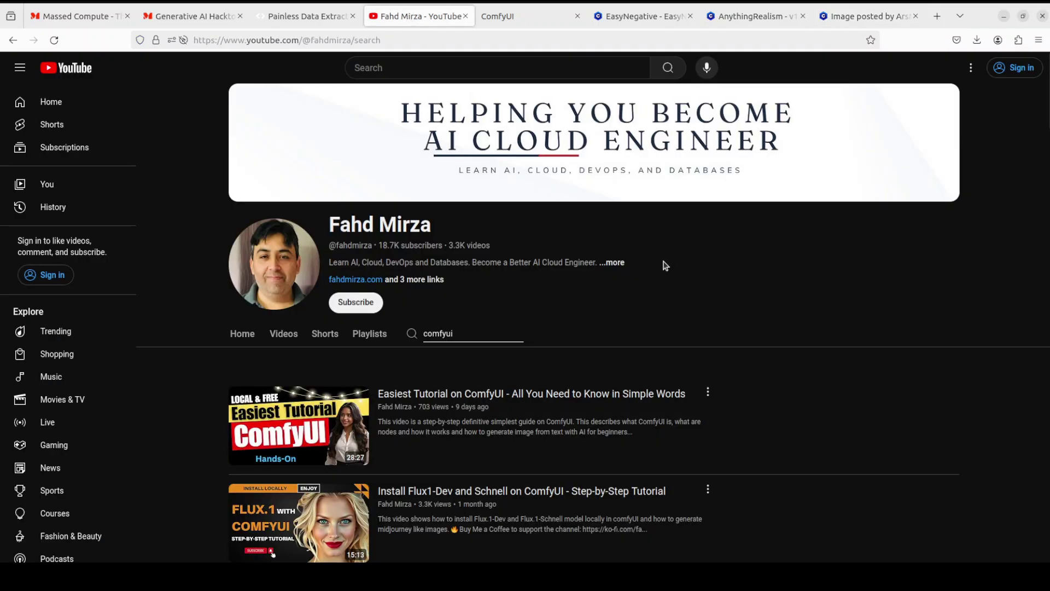